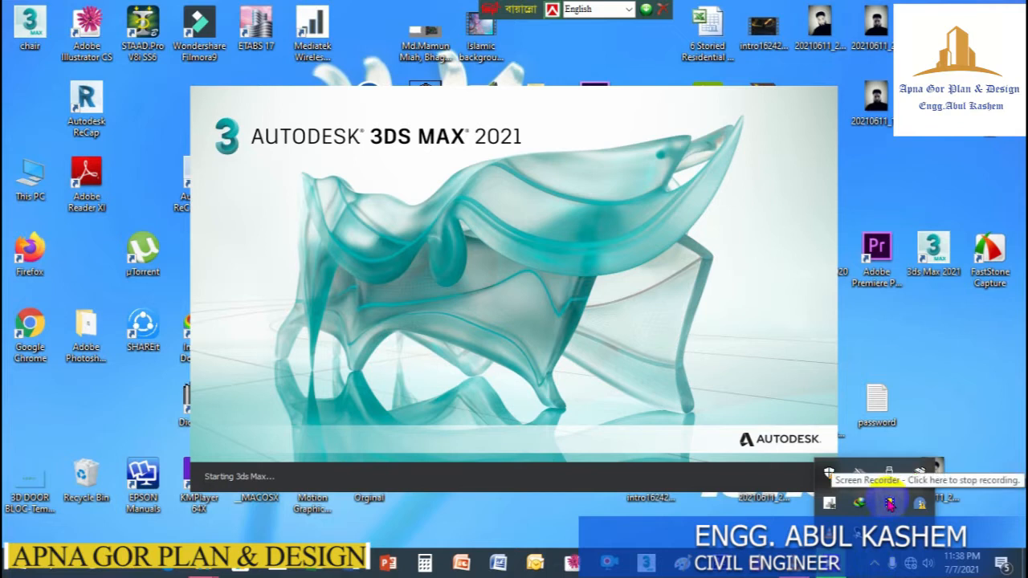
{"action": "right_click", "coordinate": [890, 501]}
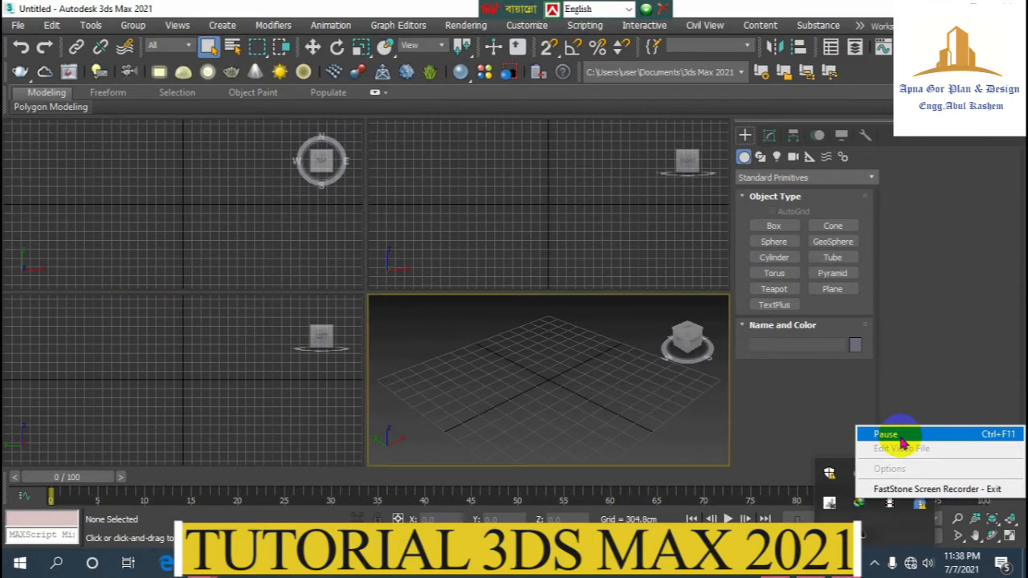
{"action": "left_click", "coordinate": [962, 392]}
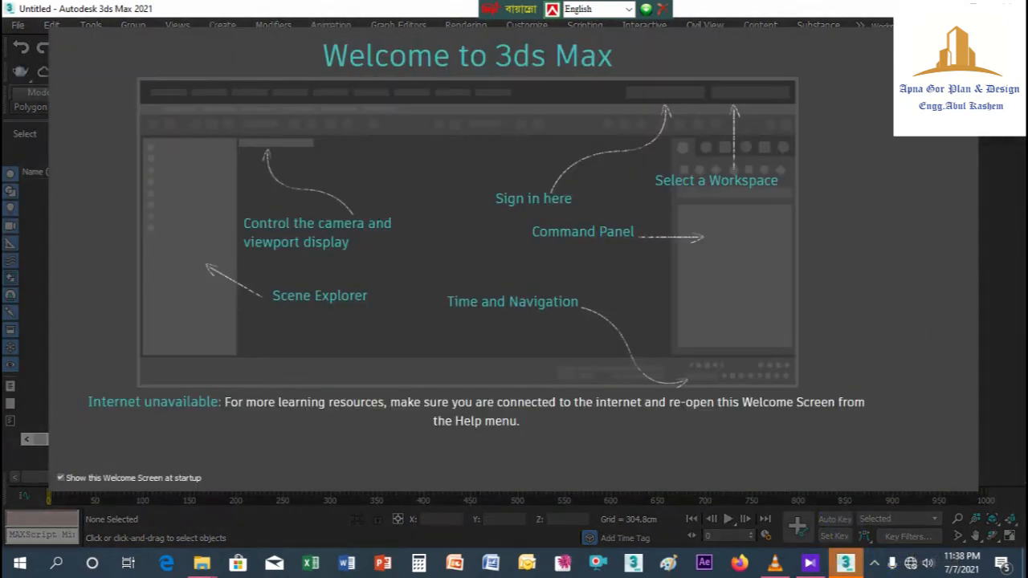
{"action": "left_click", "coordinate": [962, 43]}
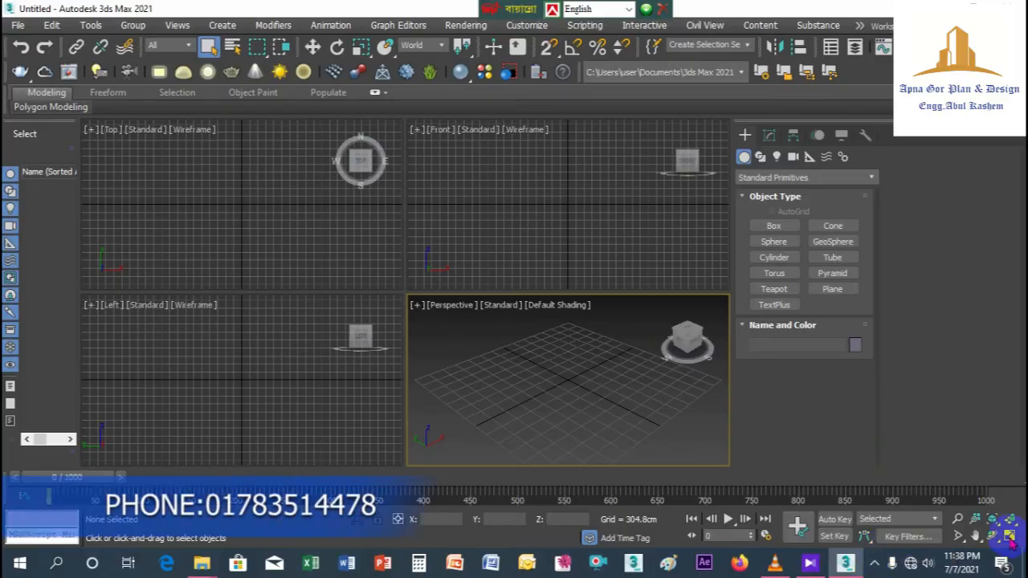
Step: Maximize the Perspective viewport and switch it to the Top view
{"action": "left_click", "coordinate": [1009, 536]}
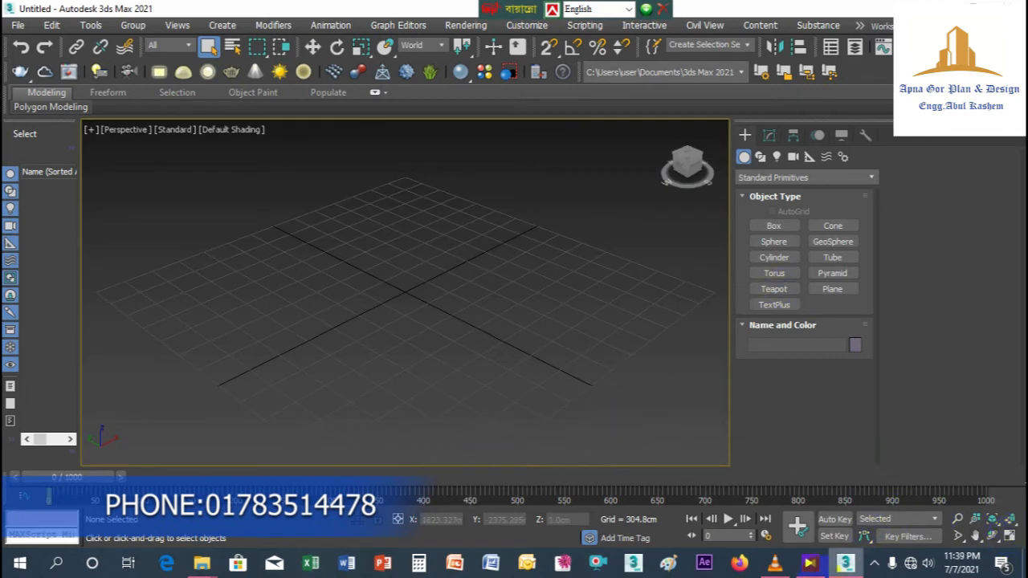
{"action": "mouse_move", "coordinate": [810, 564]}
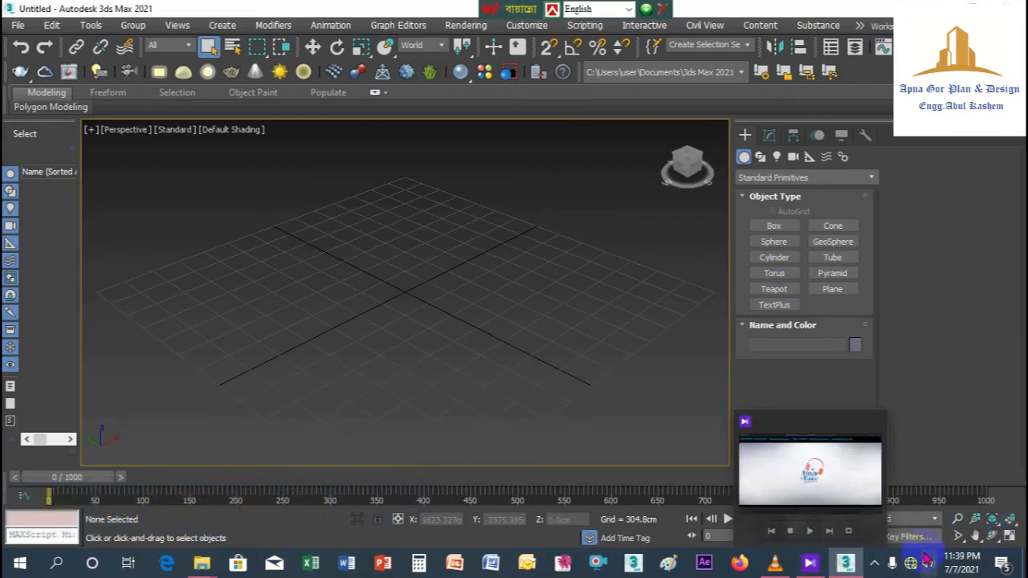
{"action": "left_click", "coordinate": [876, 564]}
{"action": "right_click", "coordinate": [890, 508]}
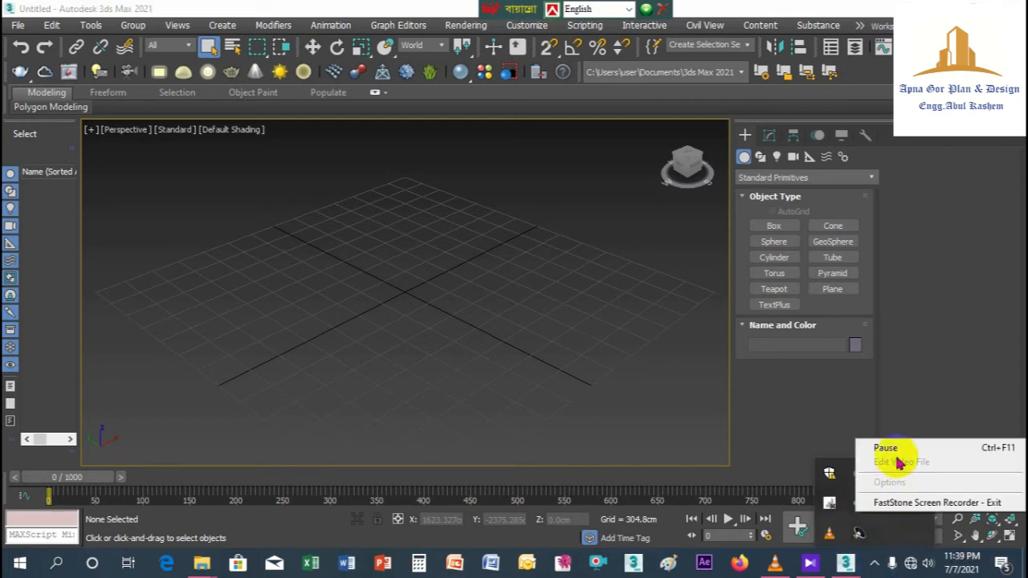
{"action": "left_click", "coordinate": [908, 476]}
{"action": "left_click", "coordinate": [123, 133]}
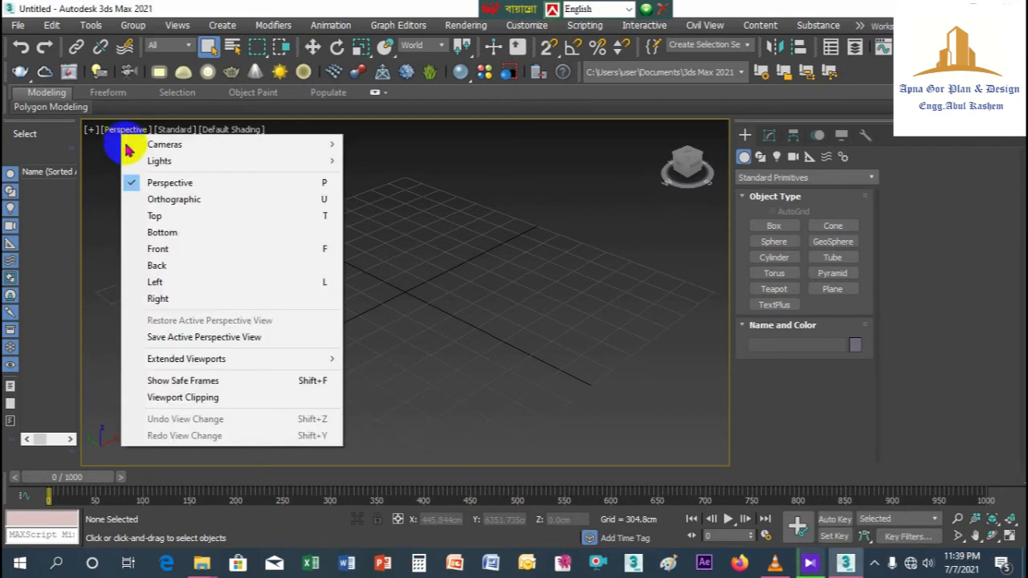
{"action": "left_click", "coordinate": [175, 216]}
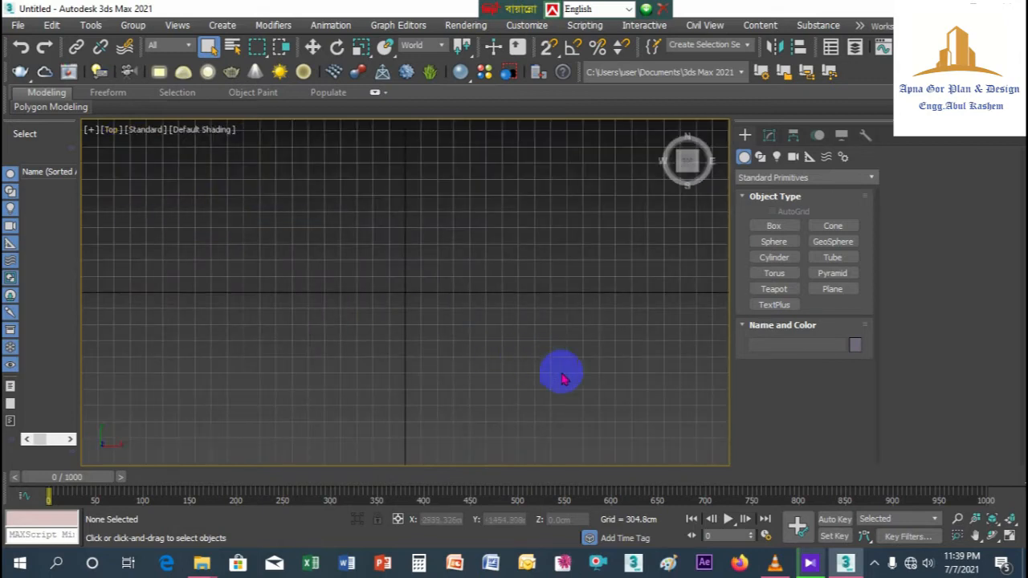
Step: Activate the Line spline tool and turn on 2D snapping with Grid Points and Vertex as snap targets
{"action": "right_click", "coordinate": [550, 49]}
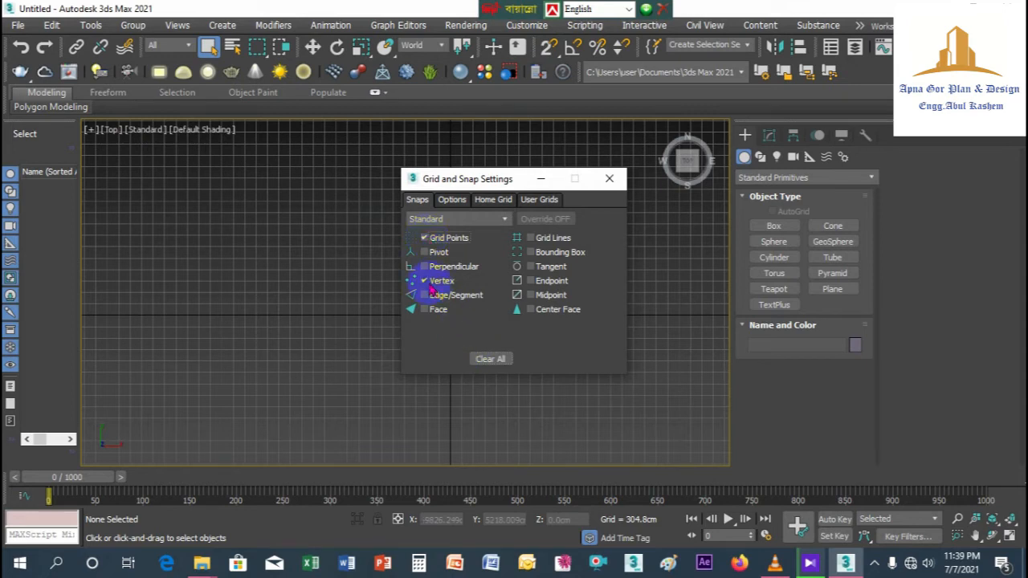
{"action": "left_click", "coordinate": [609, 178]}
{"action": "left_click", "coordinate": [760, 158]}
{"action": "left_click", "coordinate": [772, 236]}
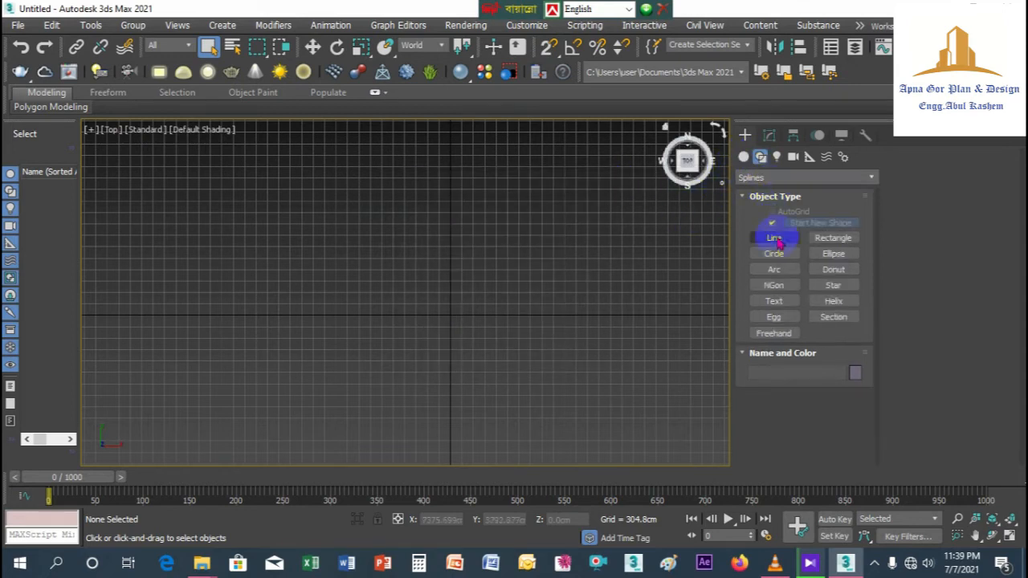
{"action": "right_click", "coordinate": [549, 48]}
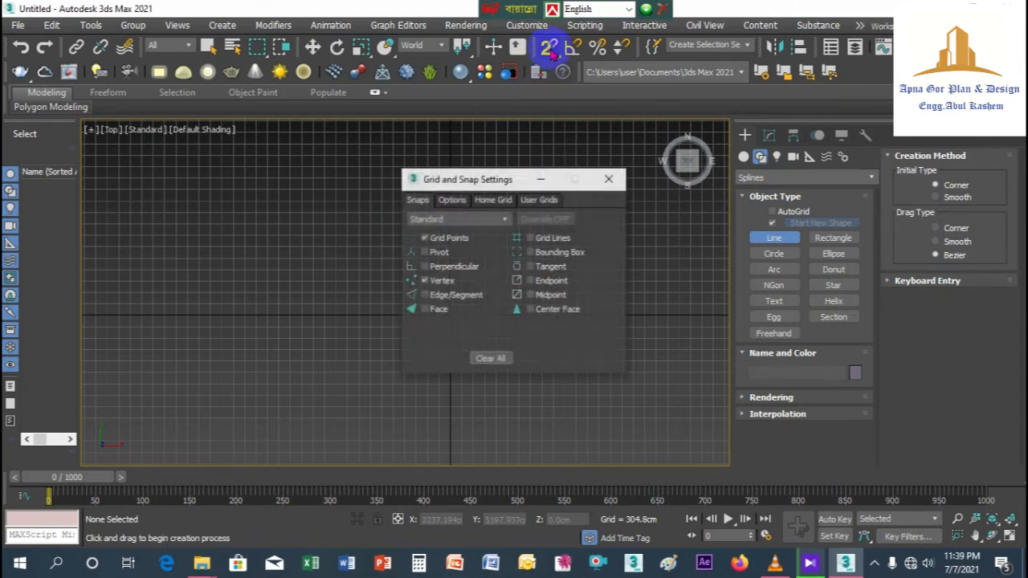
{"action": "left_click", "coordinate": [423, 238]}
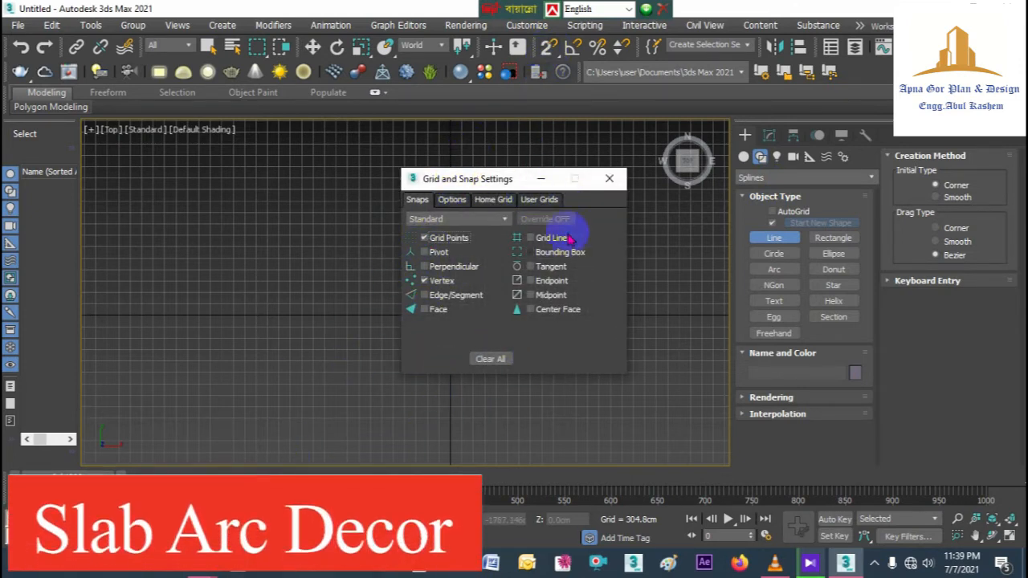
{"action": "left_click", "coordinate": [609, 178]}
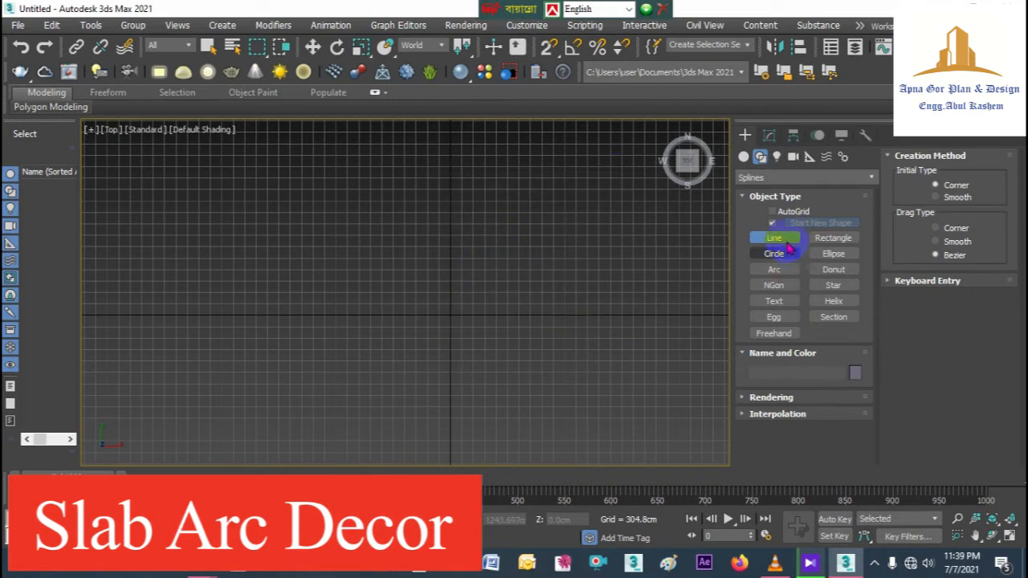
{"action": "left_click", "coordinate": [548, 49]}
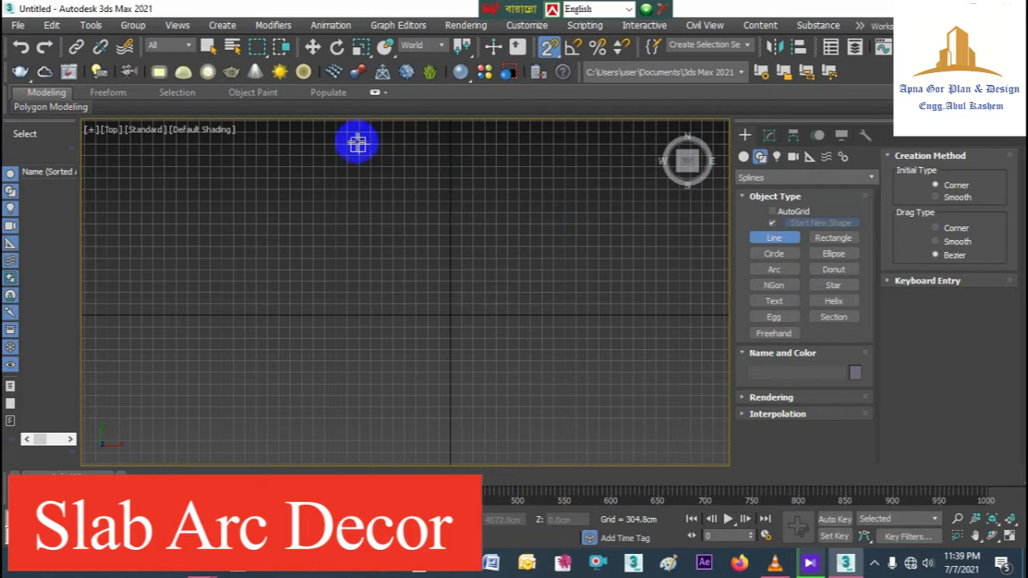
Step: Draw a grid-snapped stepped line descending rightward, with corners at (5181.6, 914.4) and (5181.6, -1524) cm, to (9144, -1524) cm
{"action": "left_click", "coordinate": [323, 224]}
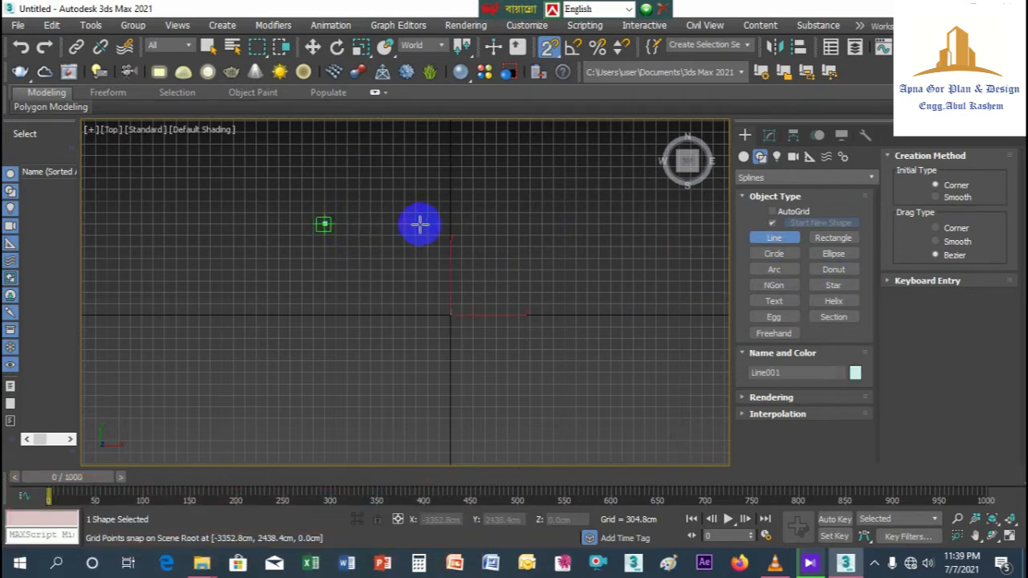
{"action": "left_click", "coordinate": [506, 224]}
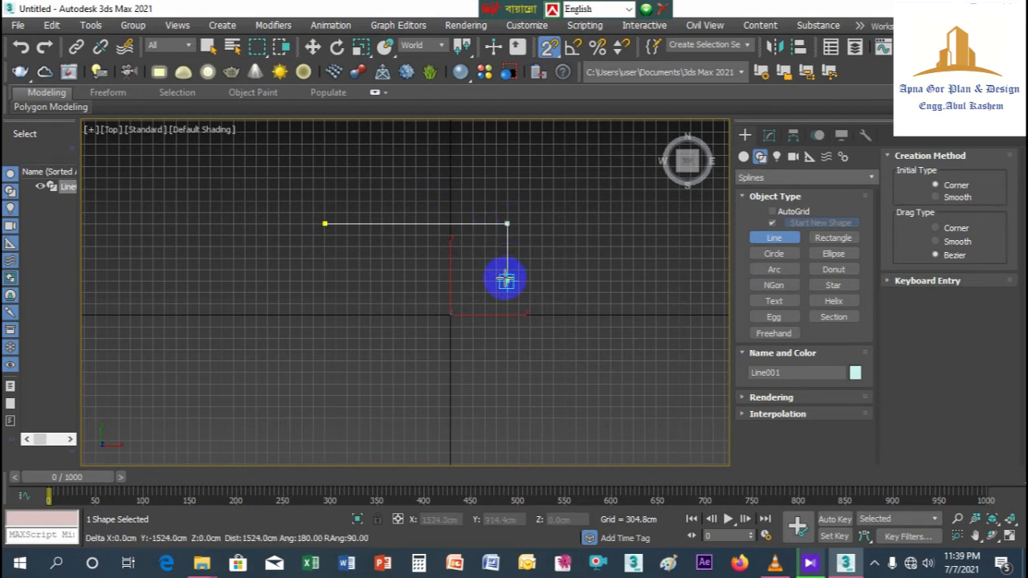
{"action": "left_click", "coordinate": [506, 280]}
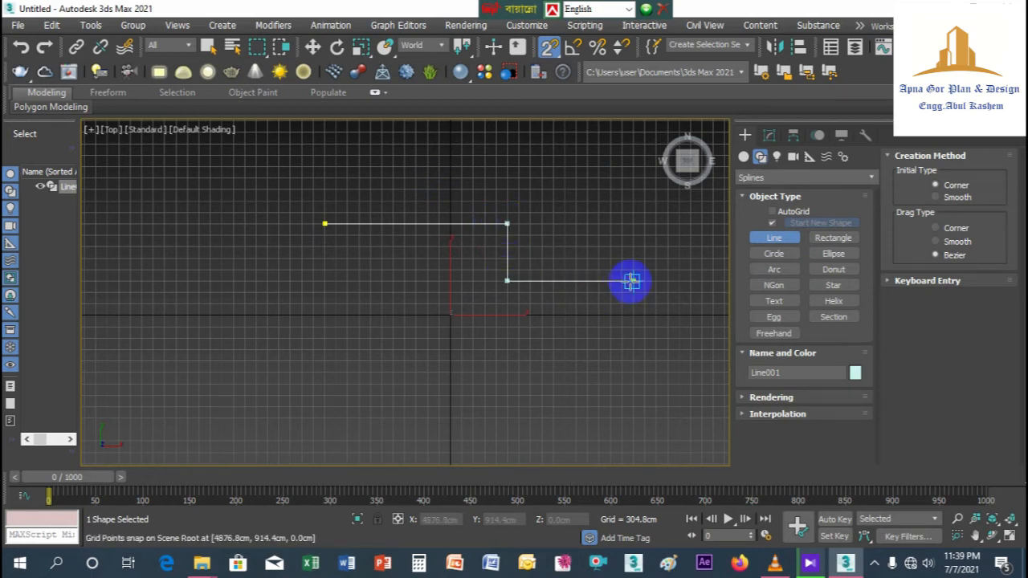
{"action": "left_click", "coordinate": [644, 280]}
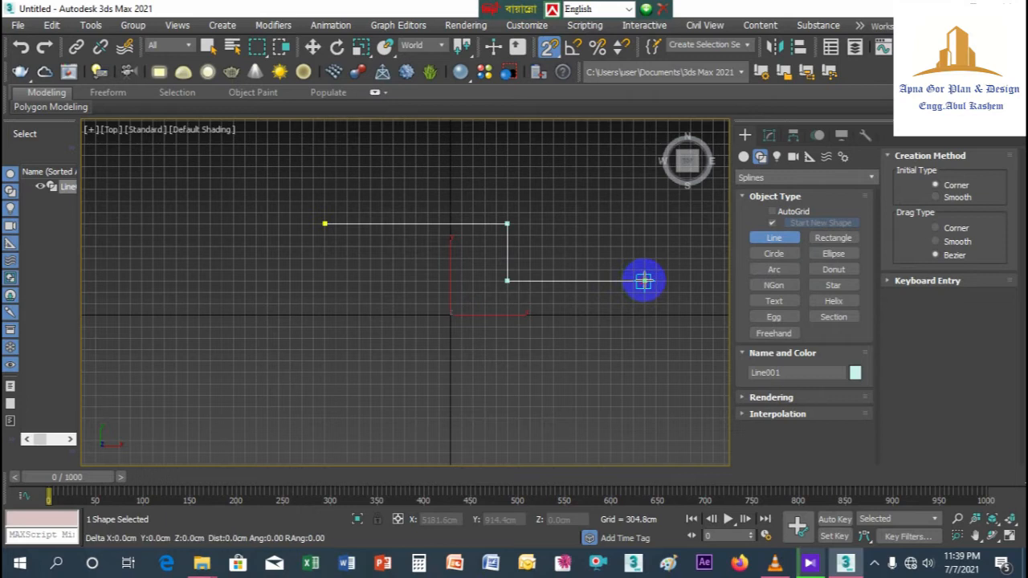
{"action": "left_click", "coordinate": [644, 372]}
{"action": "middle_click_drag", "start_coordinate": [659, 372], "coordinate": [491, 356]}
{"action": "scroll", "coordinate": [490, 356], "scroll_direction": "down", "scroll_amount": 2}
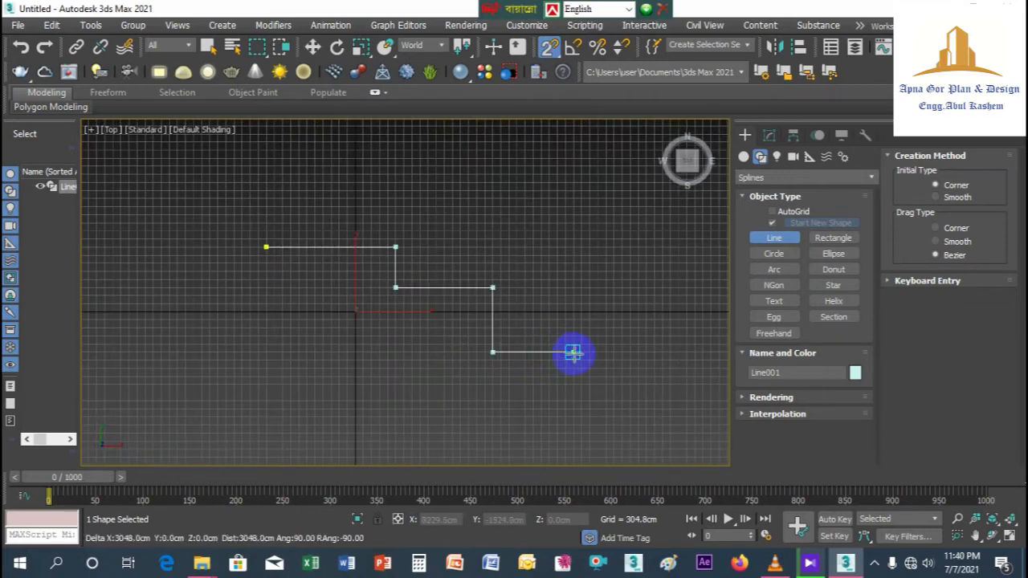
{"action": "left_click", "coordinate": [597, 352]}
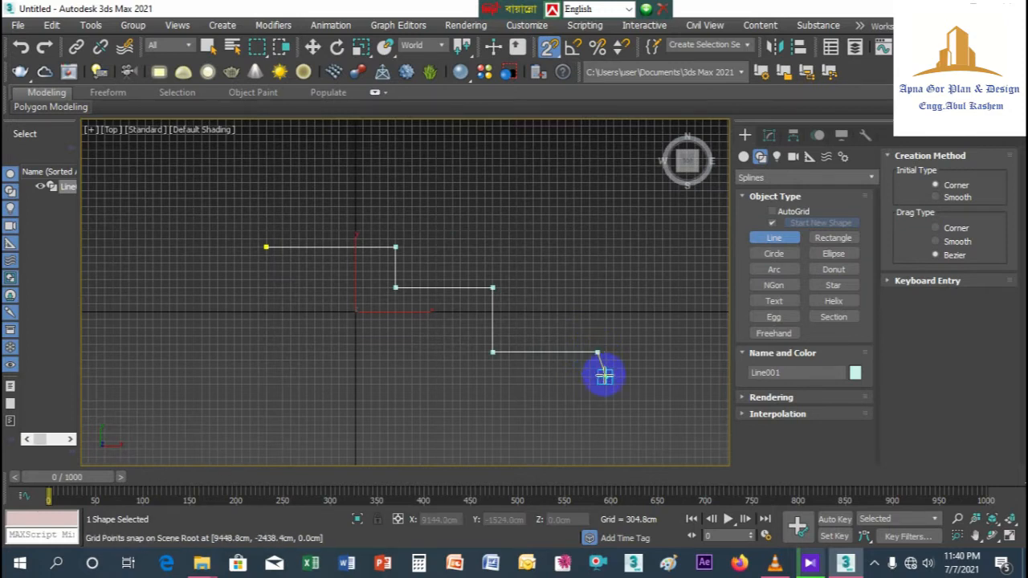
Step: Continue the outline down its right side to Y -5791.2 cm, step it back leftward along the bottom, and start up the left side
{"action": "left_click", "coordinate": [597, 401]}
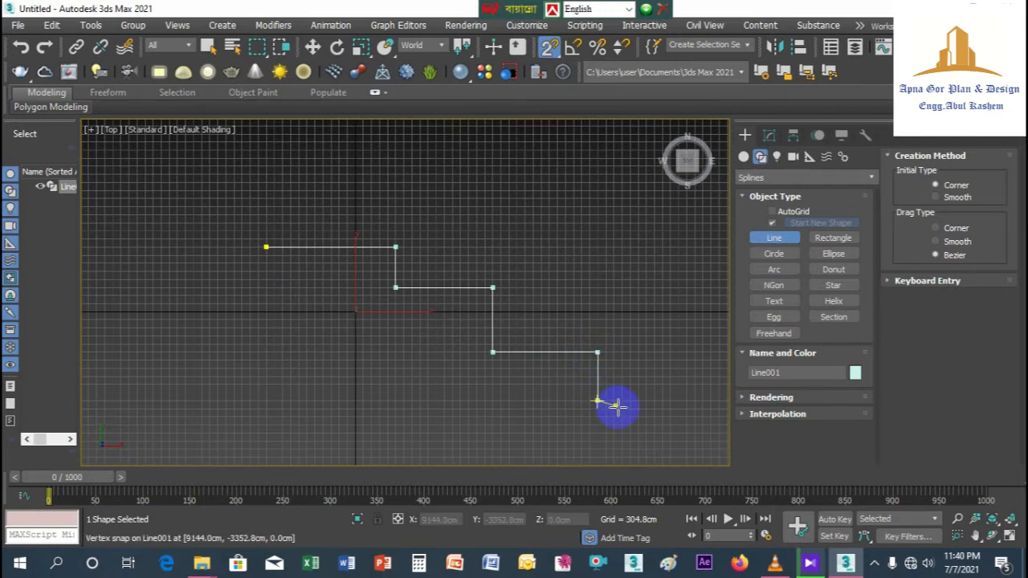
{"action": "middle_click_drag", "start_coordinate": [614, 404], "coordinate": [620, 356]}
{"action": "left_click", "coordinate": [604, 414]}
{"action": "left_click", "coordinate": [531, 414]}
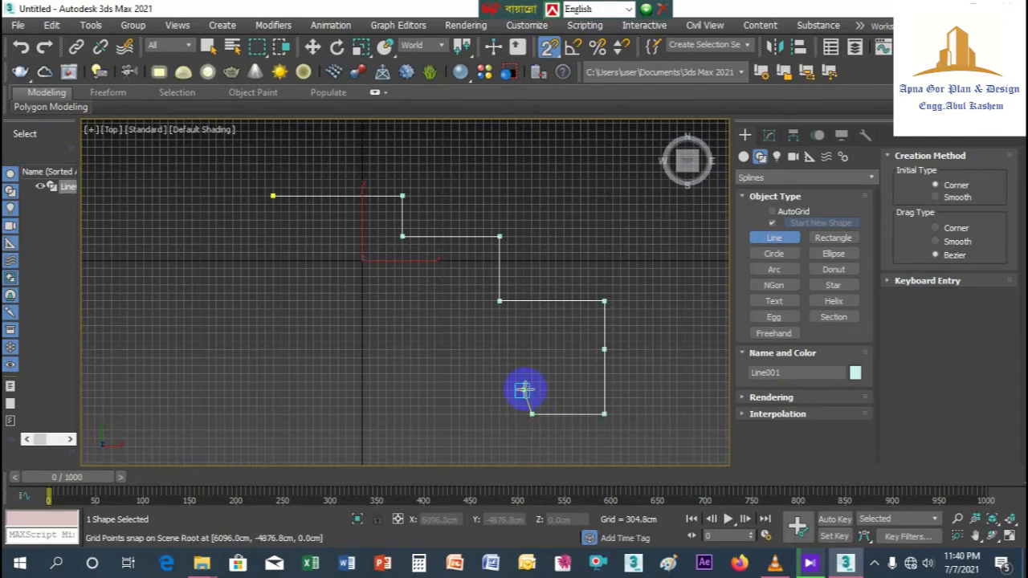
{"action": "middle_click_drag", "start_coordinate": [479, 418], "coordinate": [533, 335]}
{"action": "left_click", "coordinate": [542, 391]}
{"action": "left_click", "coordinate": [411, 391]}
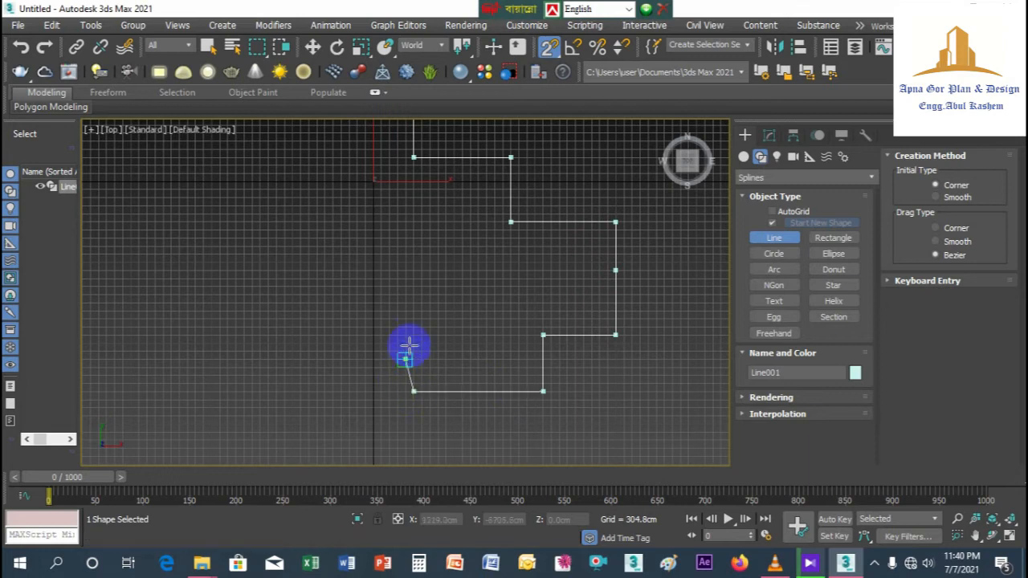
{"action": "left_click", "coordinate": [411, 318]}
Step: Step the outline up the left side to X -3352.8 cm and close the spline at its starting vertex
{"action": "middle_click_drag", "start_coordinate": [298, 310], "coordinate": [337, 344]}
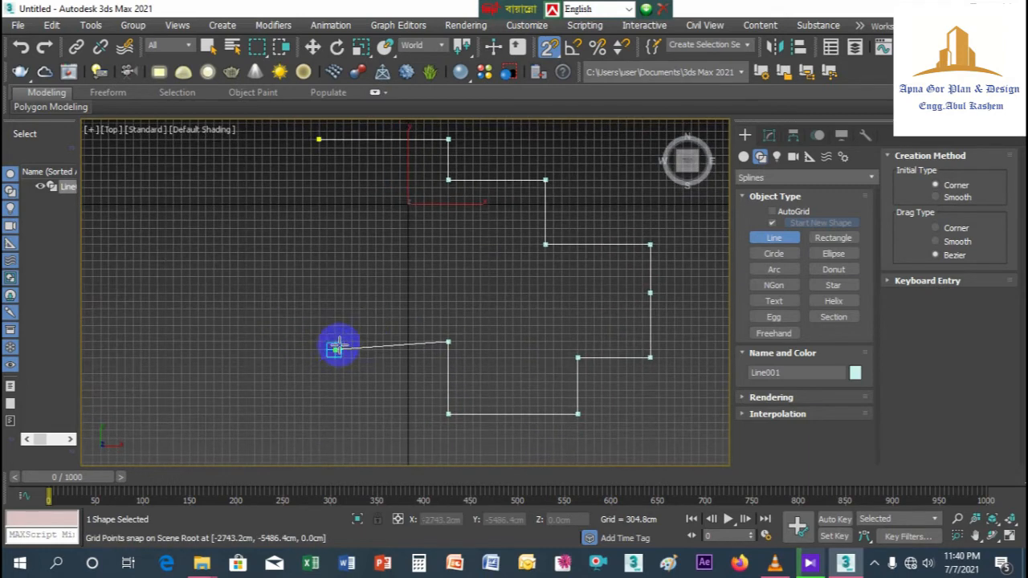
{"action": "left_click", "coordinate": [374, 342]}
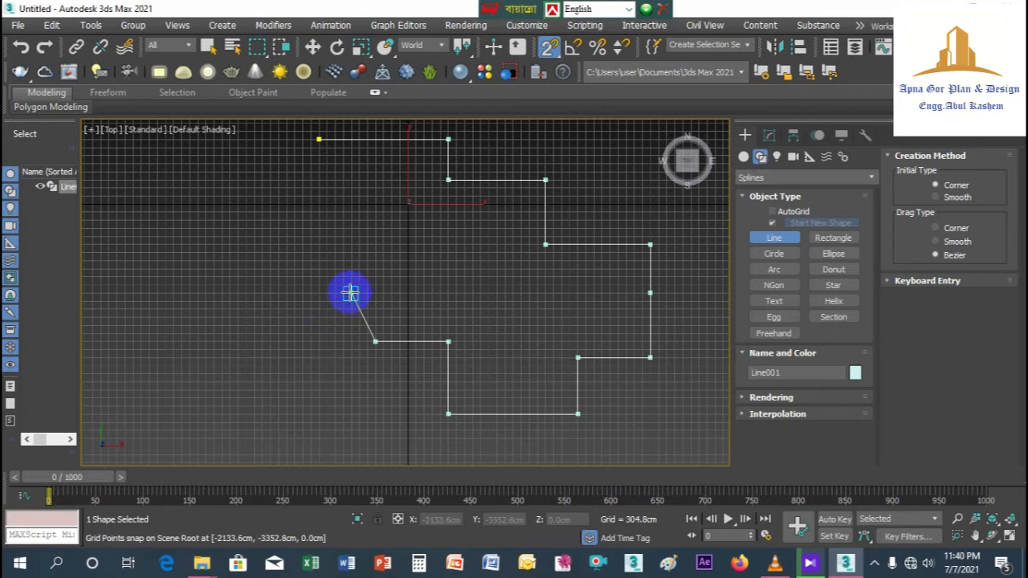
{"action": "left_click", "coordinate": [376, 284]}
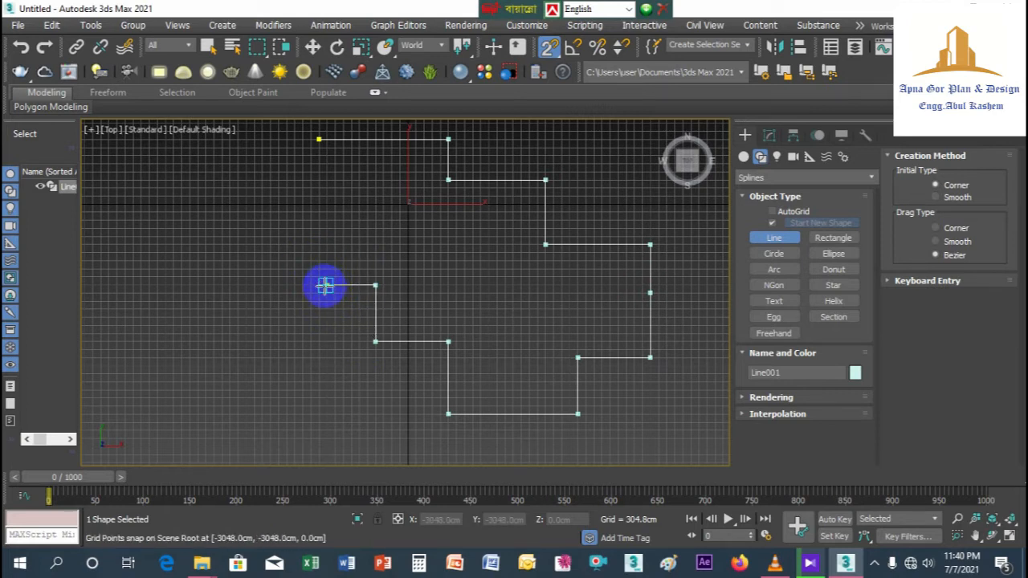
{"action": "left_click", "coordinate": [319, 285]}
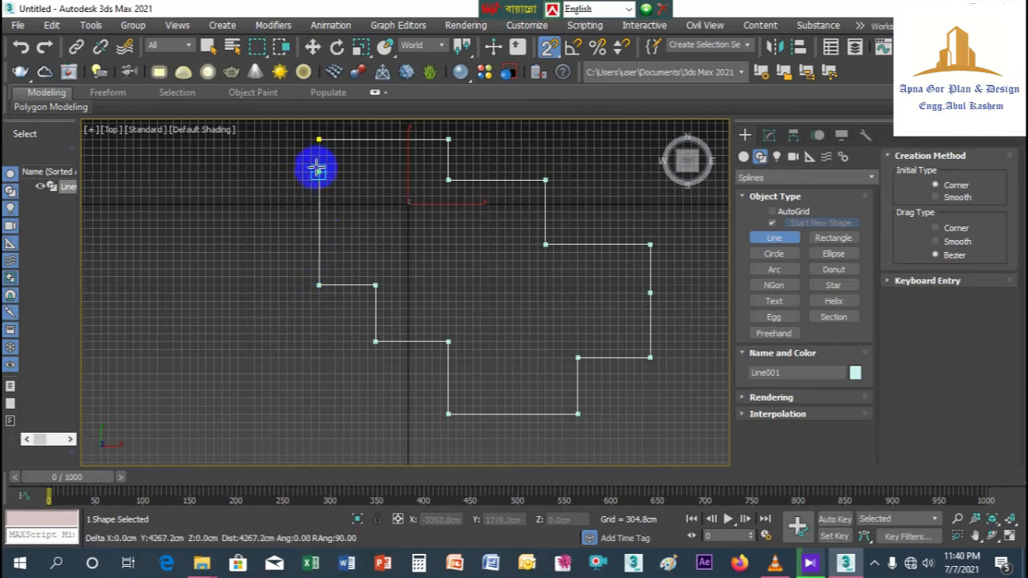
{"action": "left_click", "coordinate": [318, 138]}
{"action": "left_click", "coordinate": [478, 293]}
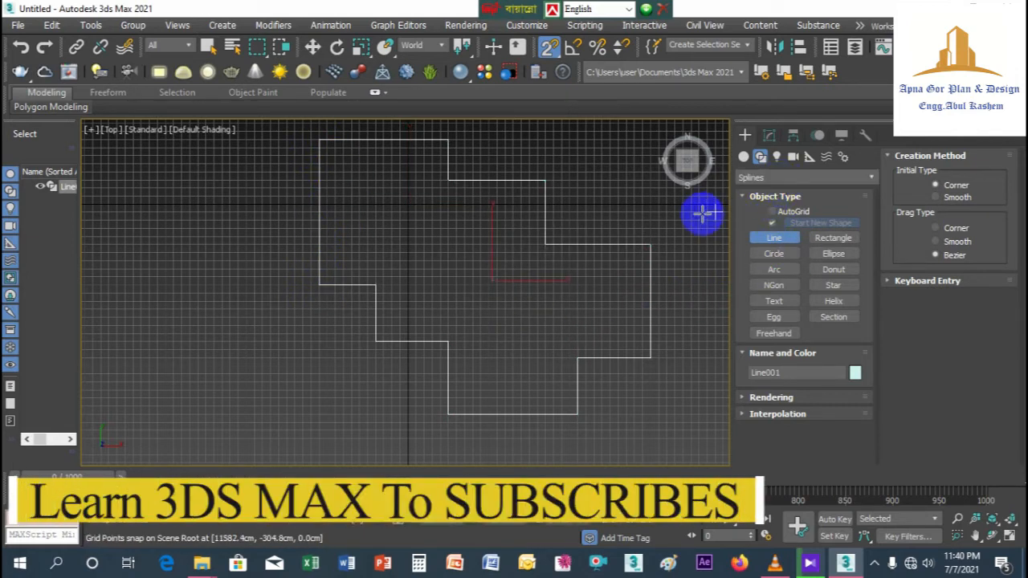
Step: Edit the outline at vertex level and fillet its two rightmost outer corners by eye
{"action": "left_click", "coordinate": [768, 138]}
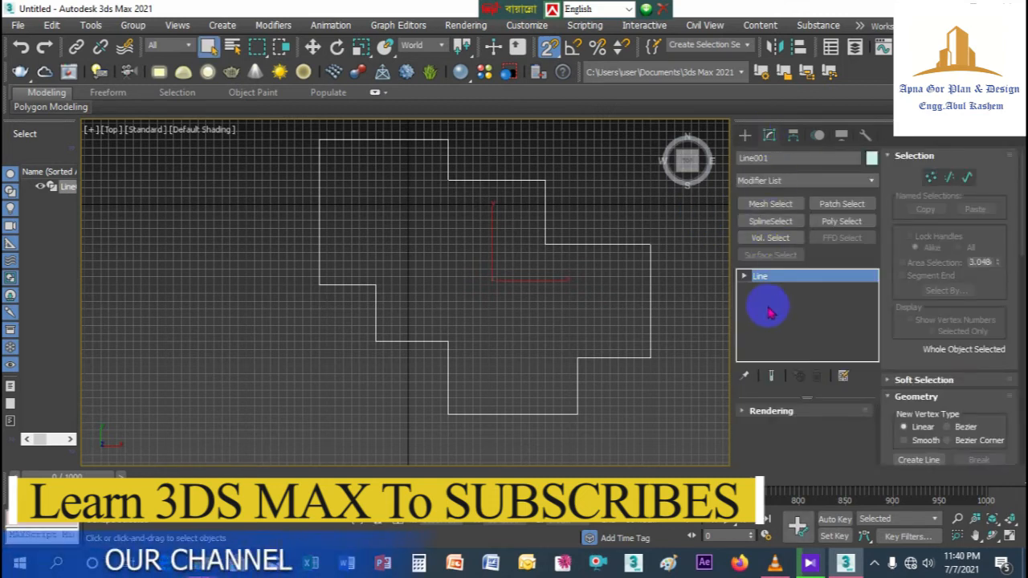
{"action": "left_click", "coordinate": [772, 289]}
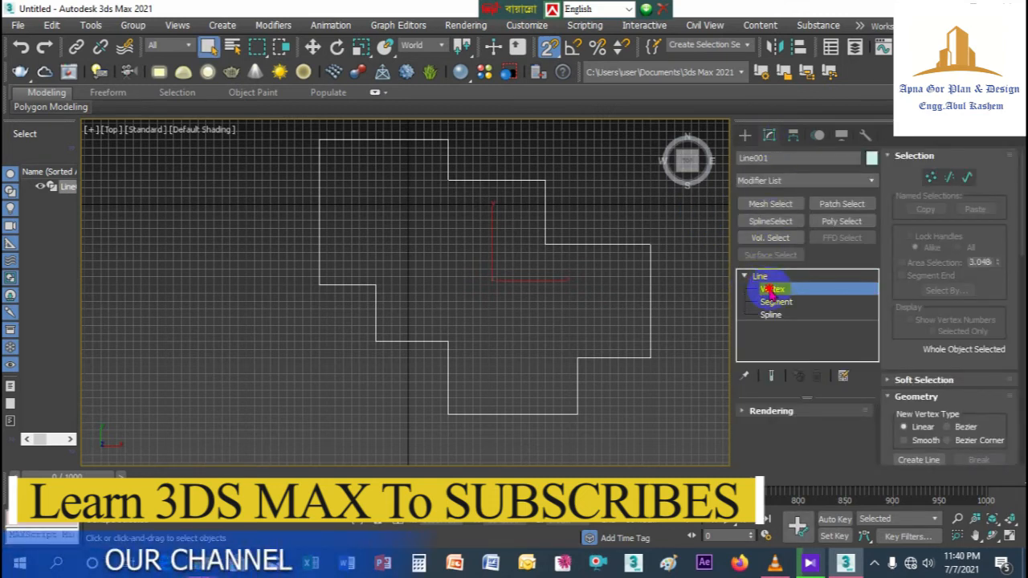
{"action": "scroll", "coordinate": [936, 417], "scroll_direction": "down", "scroll_amount": 10}
{"action": "scroll", "coordinate": [945, 426], "scroll_direction": "down", "scroll_amount": 3}
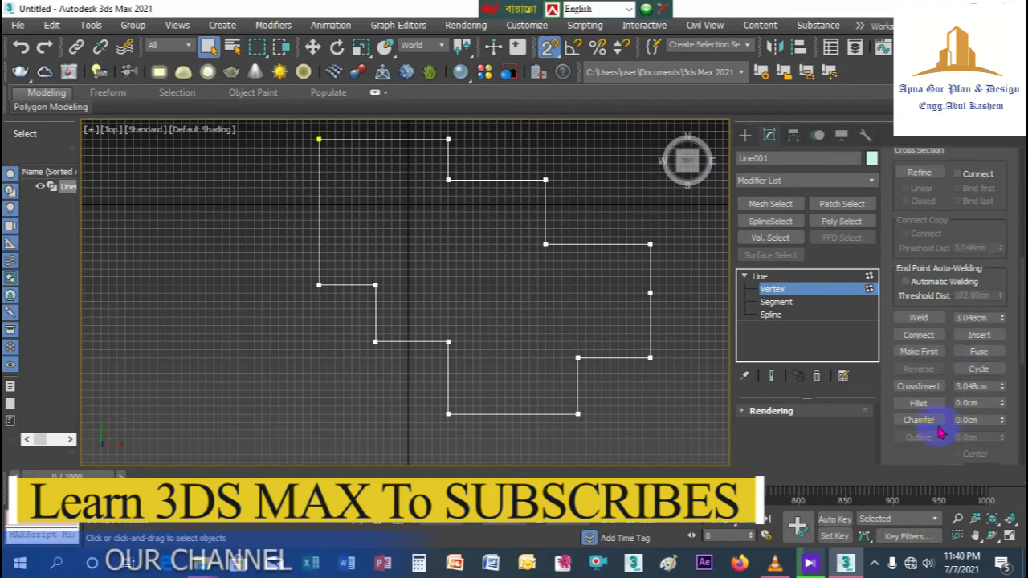
{"action": "left_click", "coordinate": [932, 405]}
{"action": "left_click", "coordinate": [662, 360]}
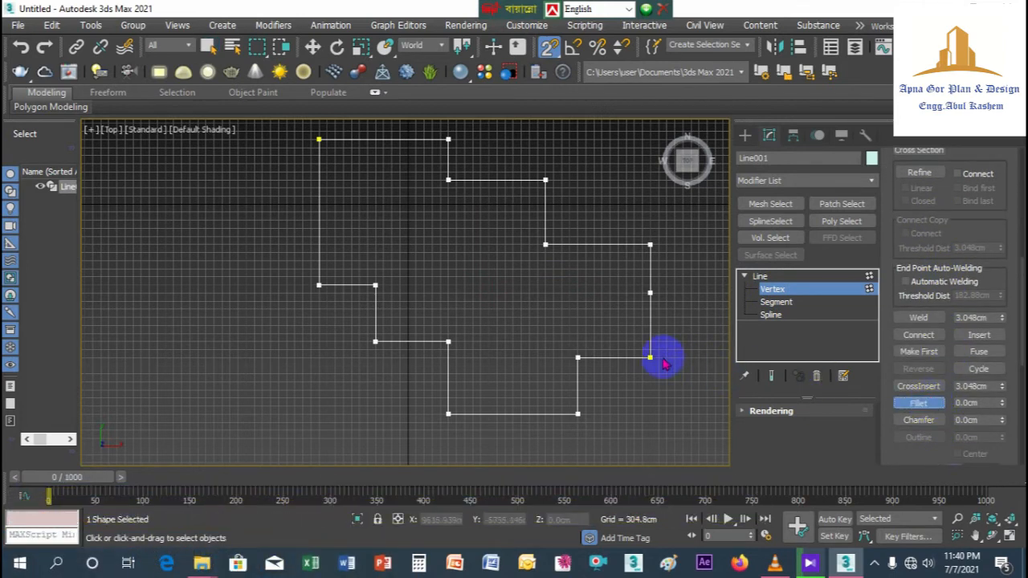
{"action": "left_click_drag", "start_coordinate": [650, 355], "coordinate": [653, 346]}
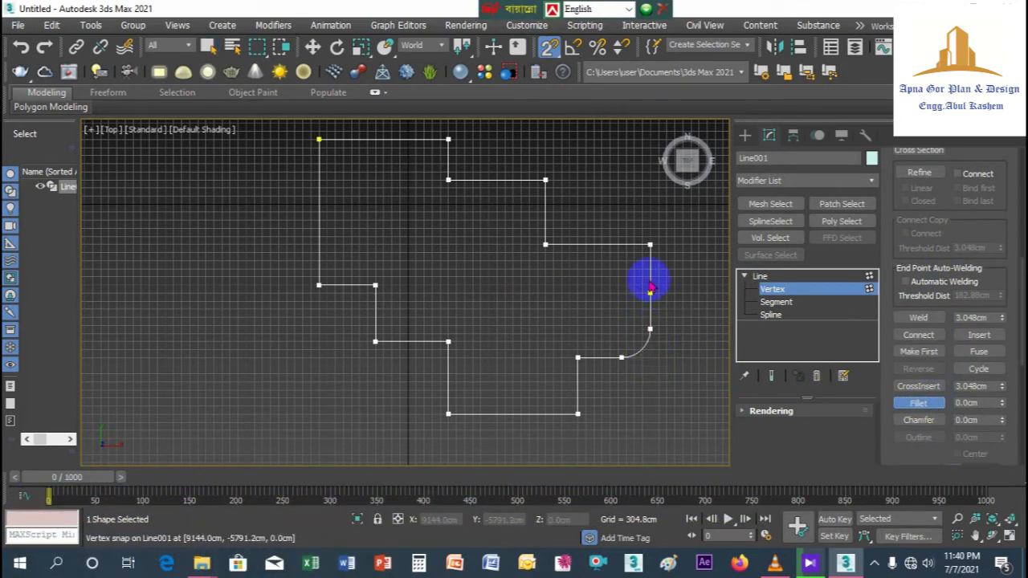
{"action": "left_click", "coordinate": [650, 244]}
{"action": "left_click_drag", "start_coordinate": [650, 243], "coordinate": [663, 213]}
Step: Fillet the inner corner of the adjacent upper-right step by eye and the outer corner above it to about 852 cm
{"action": "left_click", "coordinate": [546, 244]}
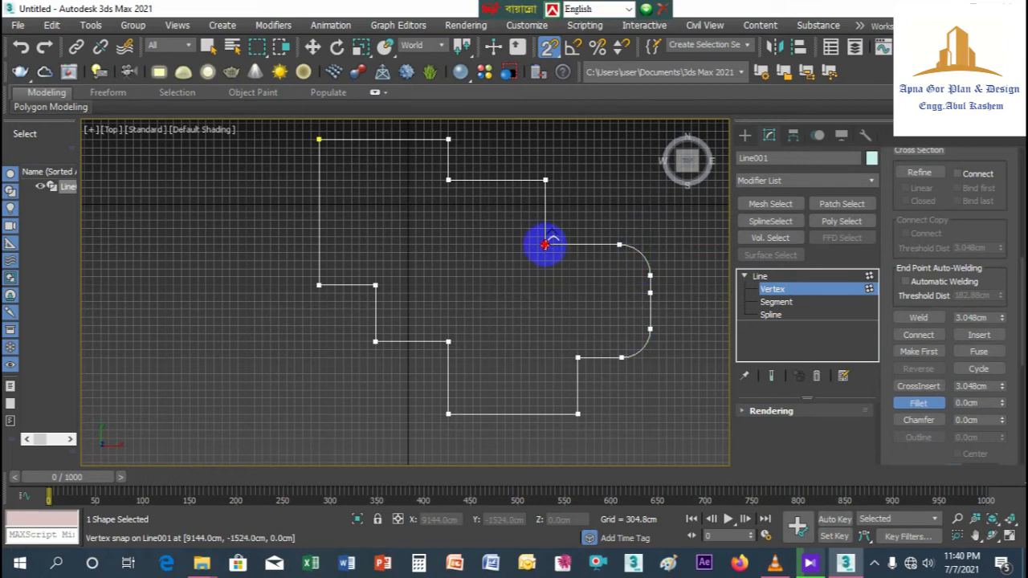
{"action": "left_click_drag", "start_coordinate": [545, 245], "coordinate": [560, 216]}
{"action": "left_click", "coordinate": [547, 180]}
{"action": "left_click_drag", "start_coordinate": [546, 180], "coordinate": [572, 156]}
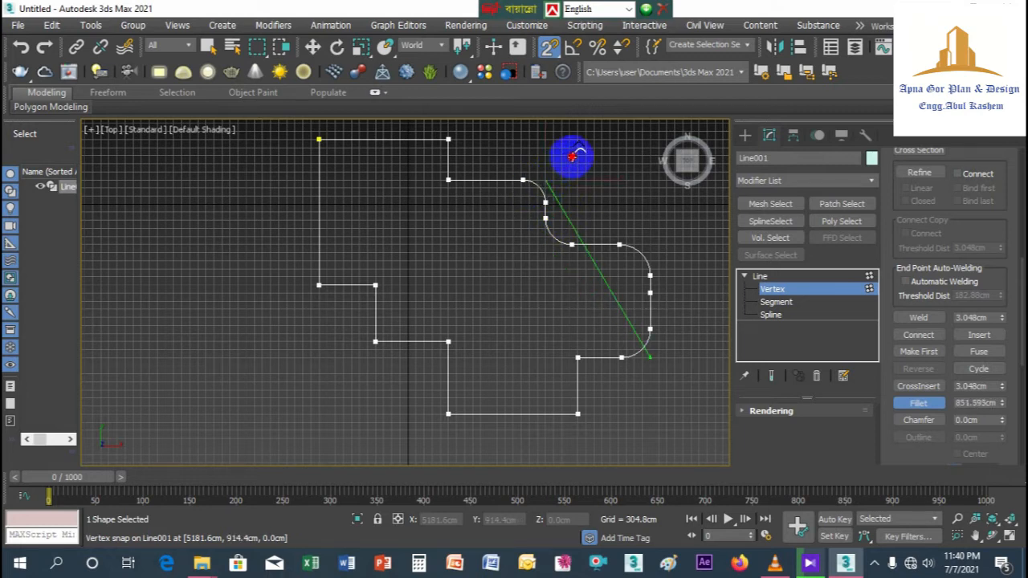
Step: Fillet the outline's remaining upper corners and all left-side step corners by eye, down to the lowest inner corner
{"action": "left_click", "coordinate": [453, 184]}
{"action": "left_click_drag", "start_coordinate": [448, 179], "coordinate": [466, 123]}
{"action": "left_click_drag", "start_coordinate": [319, 139], "coordinate": [279, 113]}
{"action": "left_click_drag", "start_coordinate": [319, 285], "coordinate": [384, 268]}
{"action": "left_click_drag", "start_coordinate": [375, 342], "coordinate": [392, 323]}
{"action": "left_click", "coordinate": [448, 342]}
{"action": "left_click_drag", "start_coordinate": [447, 342], "coordinate": [455, 330]}
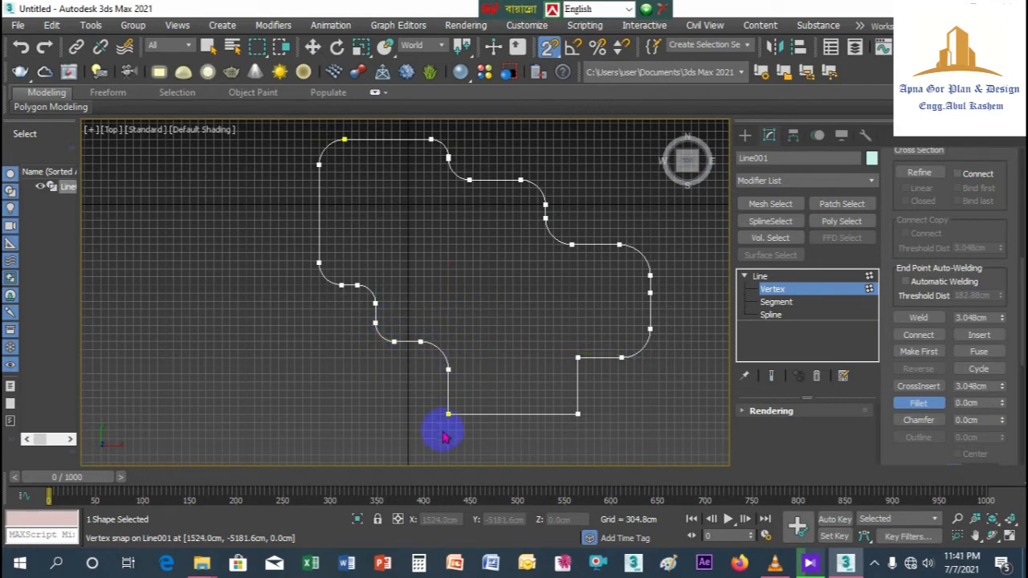
Step: Fillet the two bottom corners and the lower-right inner corner of the outline by eye, and end the Fillet command
{"action": "left_click_drag", "start_coordinate": [448, 415], "coordinate": [474, 392]}
{"action": "left_click", "coordinate": [578, 414]}
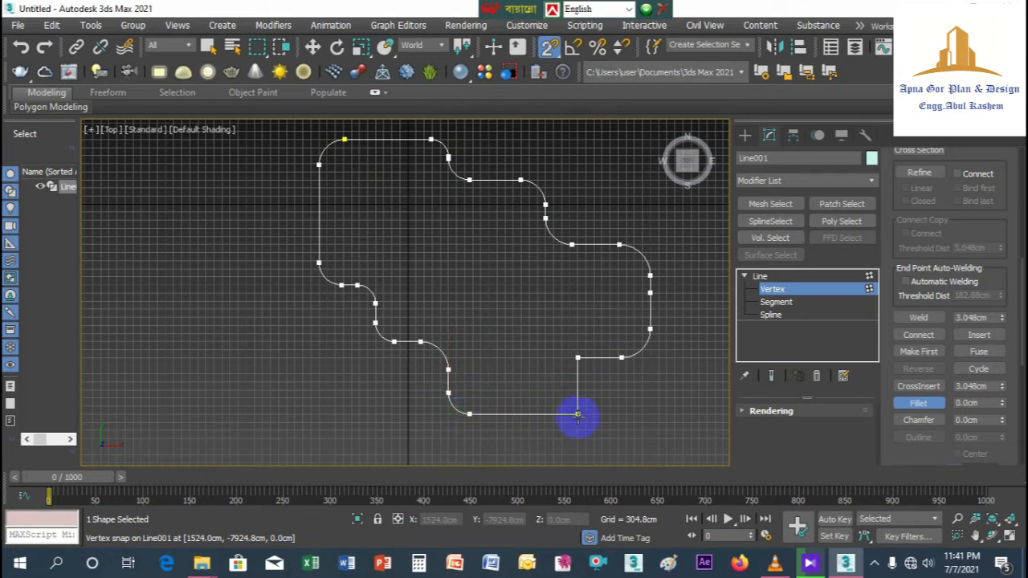
{"action": "left_click_drag", "start_coordinate": [578, 415], "coordinate": [564, 387]}
{"action": "left_click", "coordinate": [578, 357]}
{"action": "left_click_drag", "start_coordinate": [572, 350], "coordinate": [571, 329]}
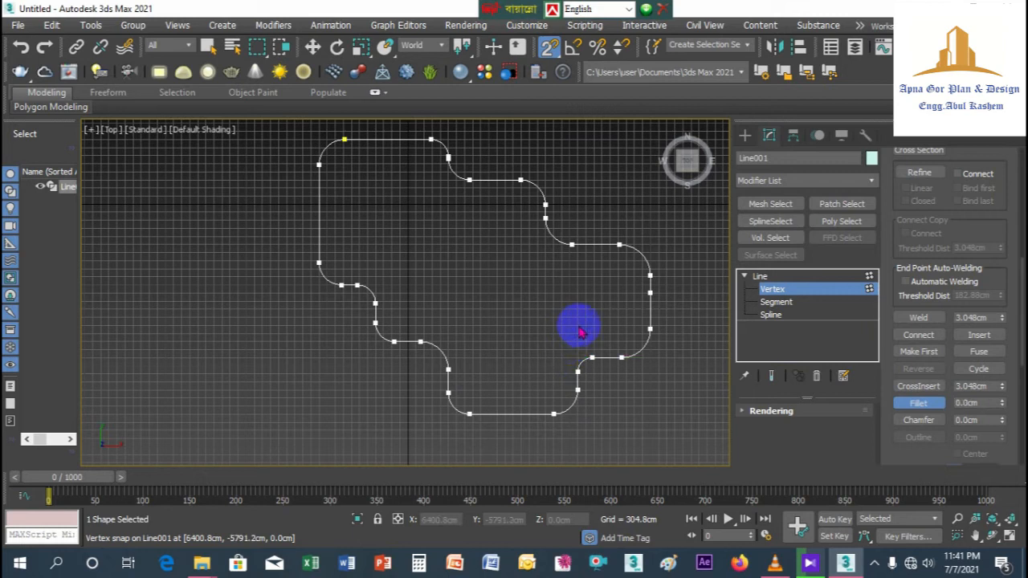
{"action": "scroll", "coordinate": [571, 329], "scroll_direction": "down", "scroll_amount": 3}
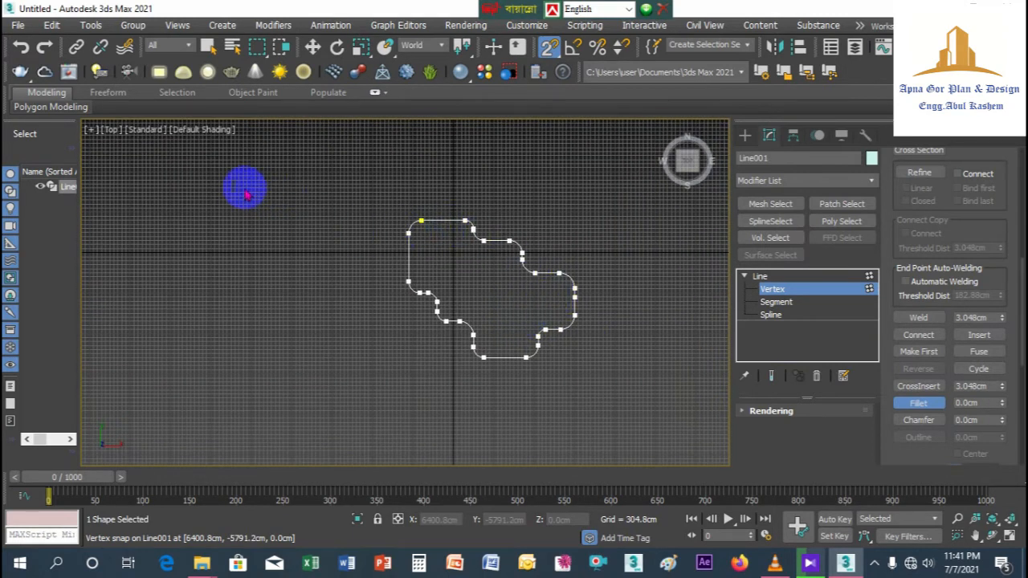
{"action": "key", "text": "w"}
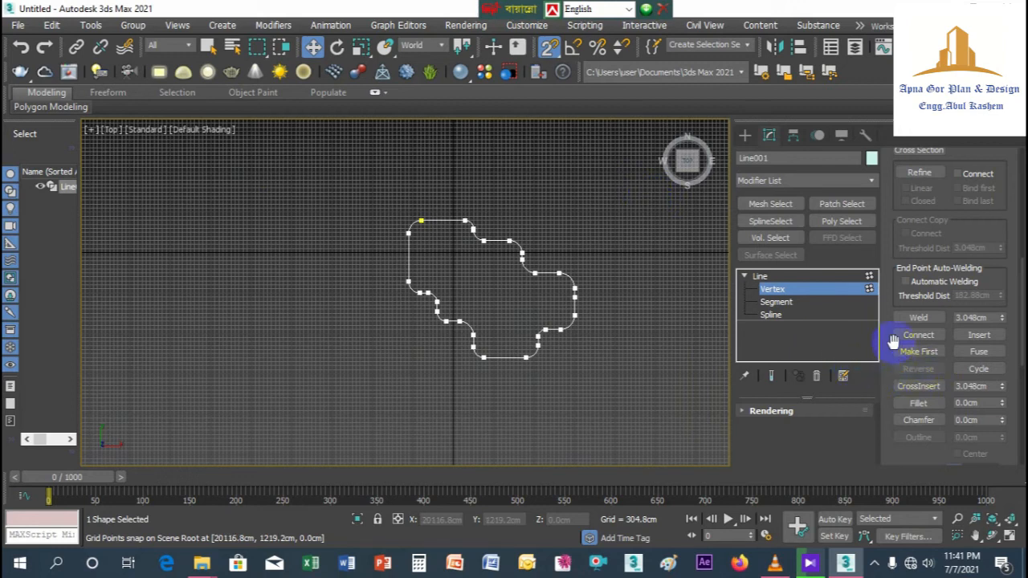
Step: In the front view, start a profile line beside the outline at X 11887.2 cm, Z 0, running up to Z 1219.2 cm
{"action": "left_click", "coordinate": [108, 130]}
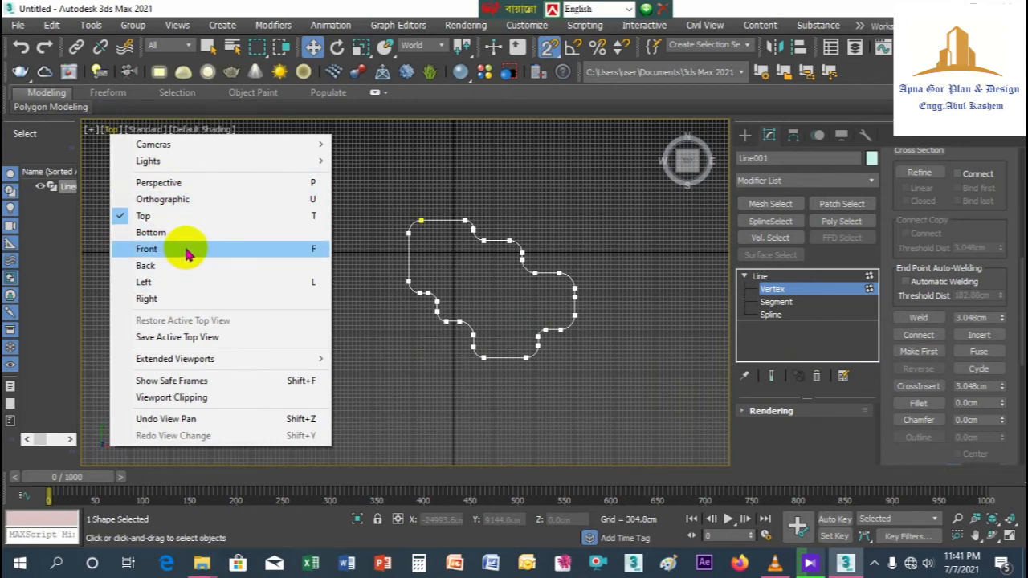
{"action": "left_click", "coordinate": [187, 251]}
{"action": "middle_click_drag", "start_coordinate": [579, 293], "coordinate": [513, 319]}
{"action": "scroll", "coordinate": [518, 311], "scroll_direction": "up", "scroll_amount": 3}
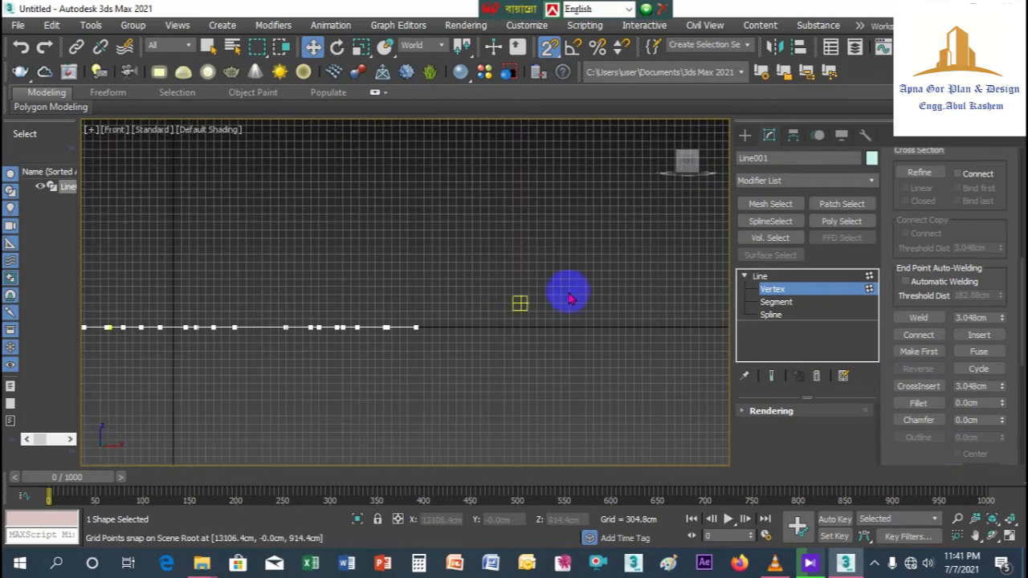
{"action": "left_click", "coordinate": [745, 137]}
{"action": "left_click", "coordinate": [773, 238]}
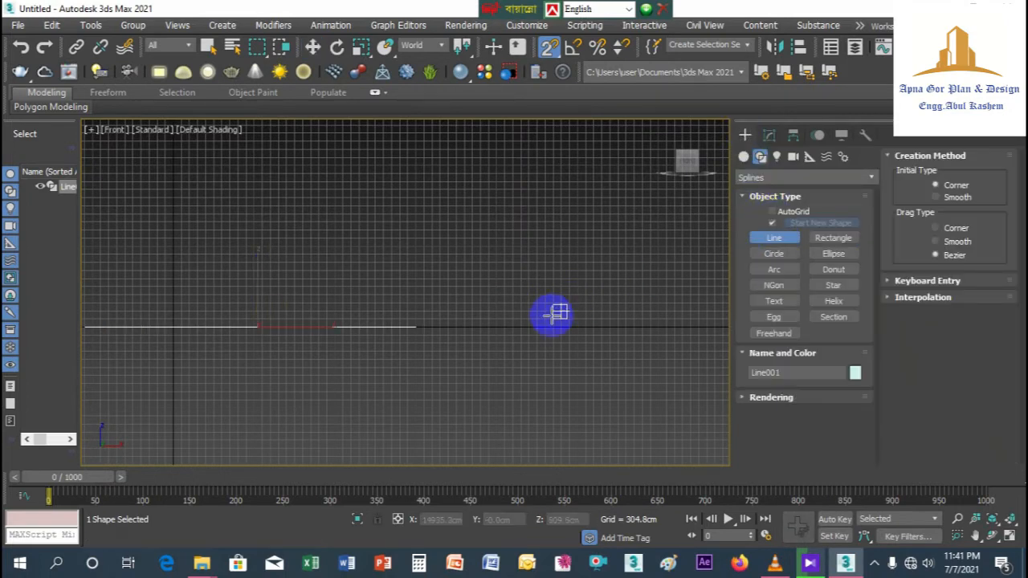
{"action": "scroll", "coordinate": [507, 327], "scroll_direction": "up", "scroll_amount": 3}
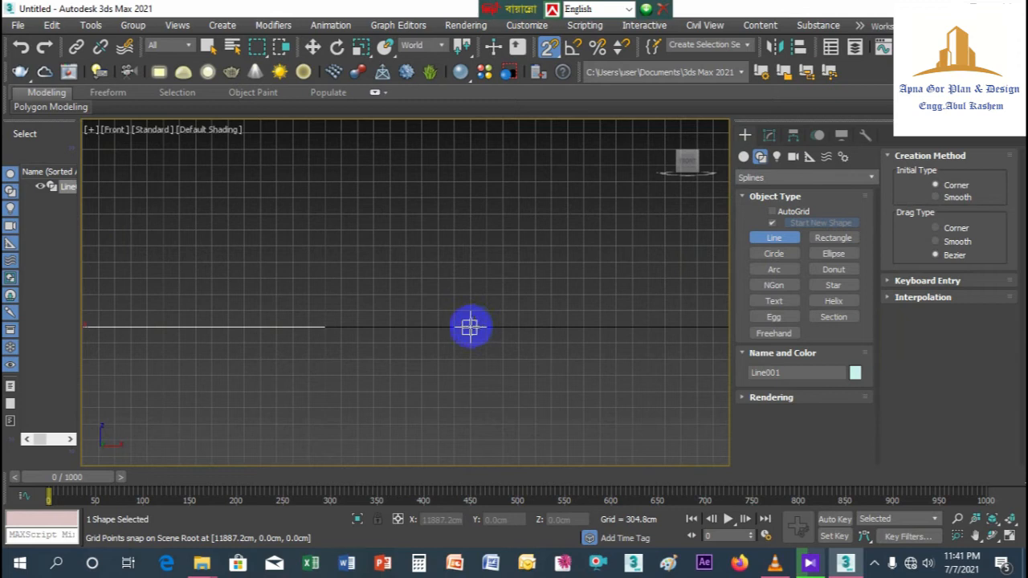
{"action": "left_click", "coordinate": [469, 327]}
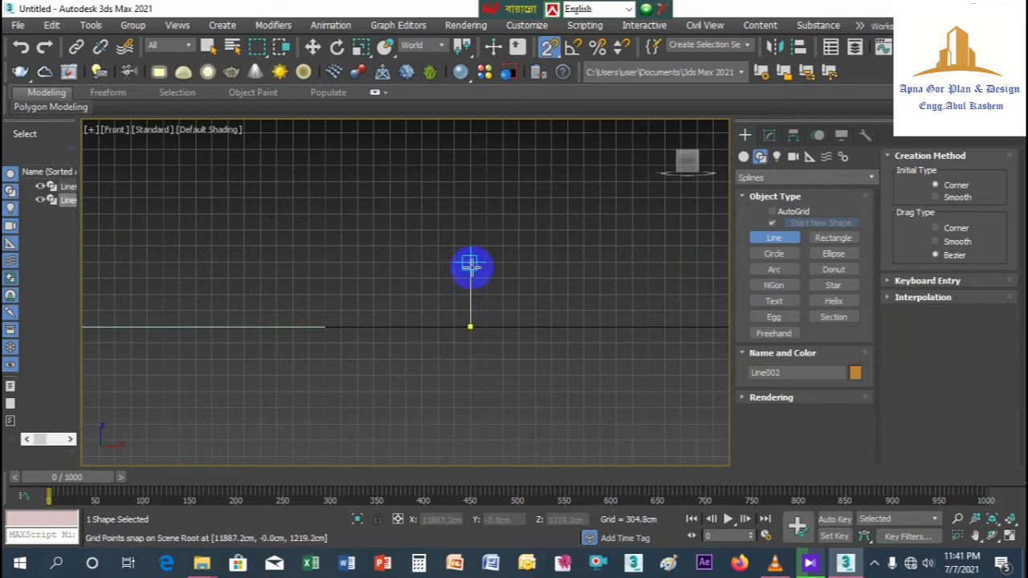
{"action": "left_click", "coordinate": [470, 261]}
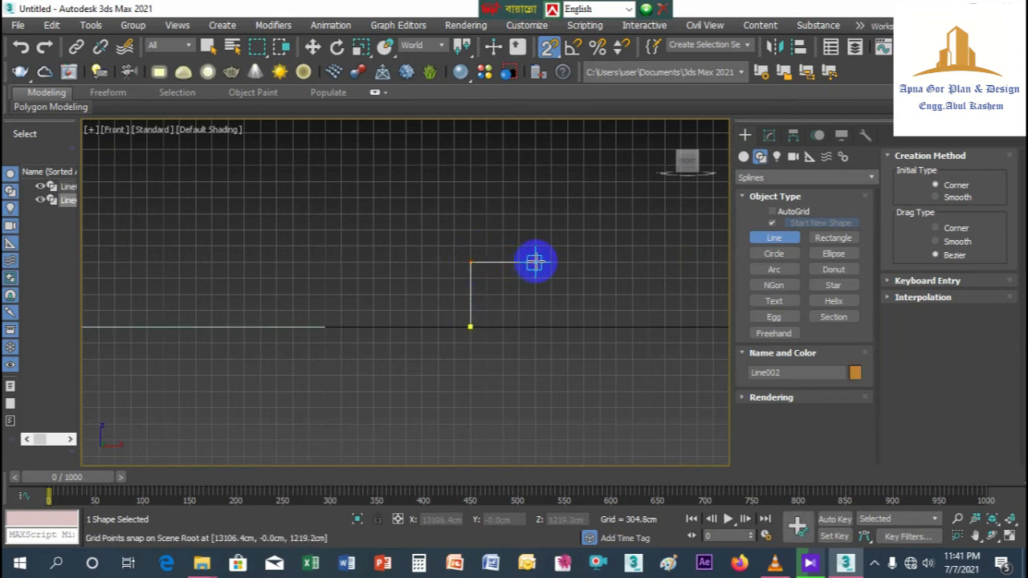
Step: Continue the profile across to X 13106.4 cm and step it down and back in 304.8 cm segments to X 12496.8 cm, Z 609.6 cm
{"action": "scroll", "coordinate": [534, 272], "scroll_direction": "up", "scroll_amount": 1}
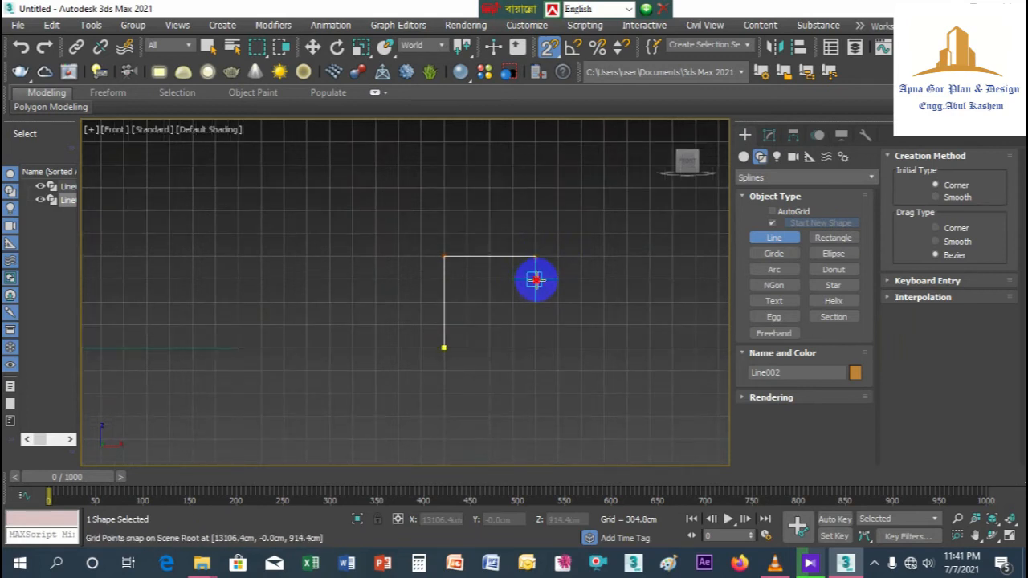
{"action": "left_click", "coordinate": [536, 280]}
{"action": "left_click", "coordinate": [512, 278]}
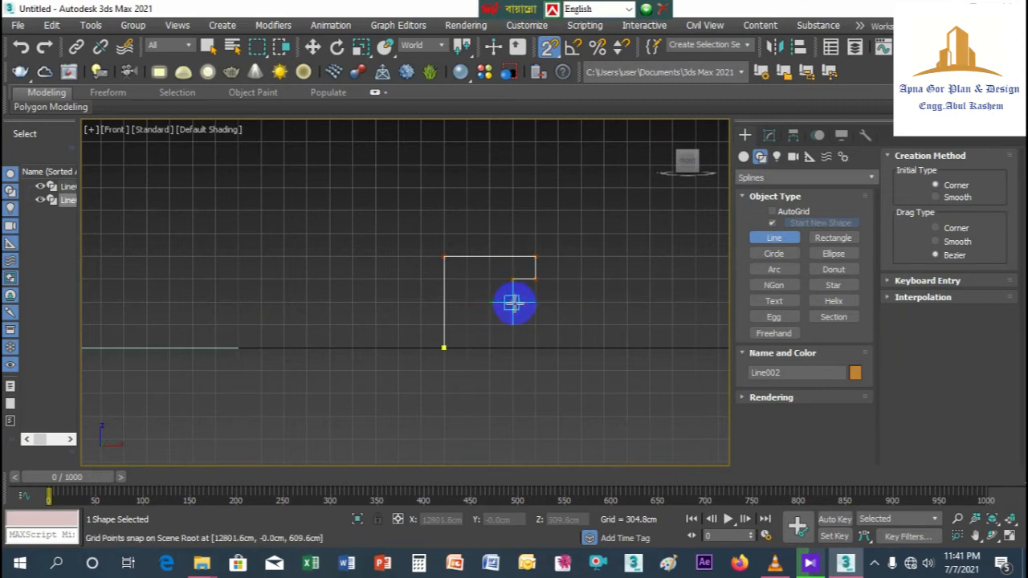
{"action": "scroll", "coordinate": [512, 303], "scroll_direction": "up", "scroll_amount": 4}
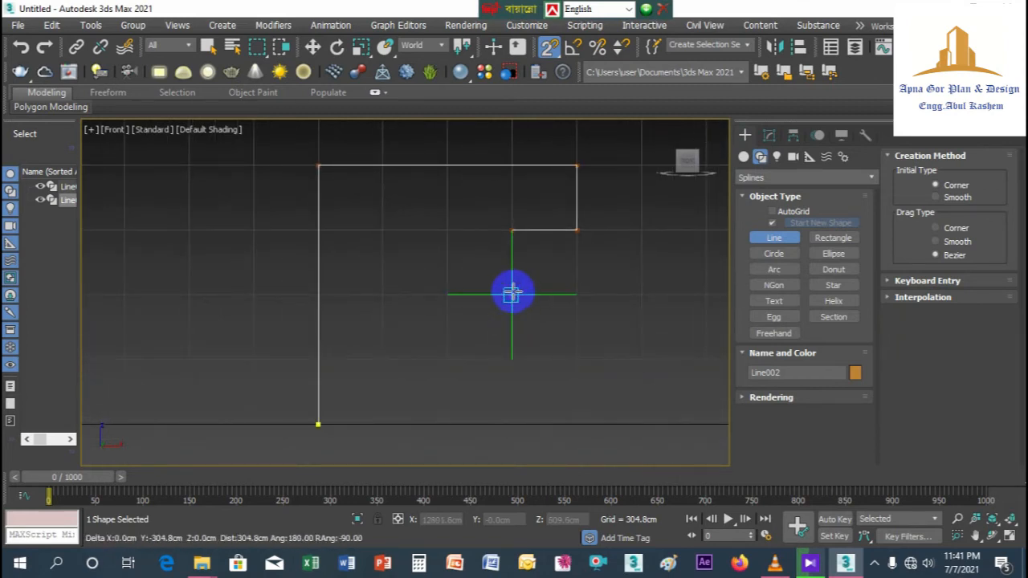
{"action": "left_click", "coordinate": [513, 294]}
{"action": "left_click", "coordinate": [447, 294]}
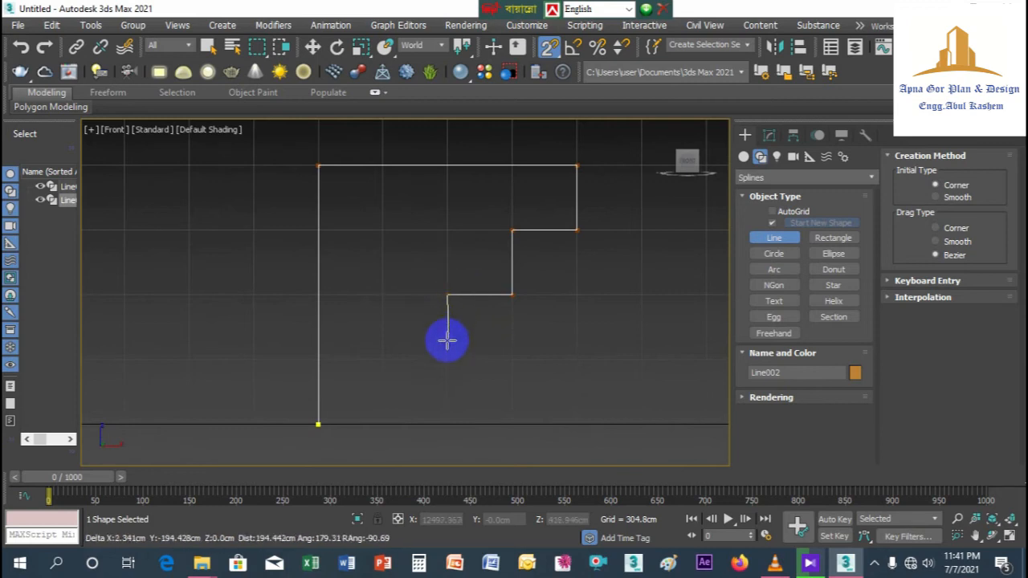
Step: Step the profile down in 304.8 cm segments to X 12192 cm, Z 0, and close the spline at its starting vertex
{"action": "left_click", "coordinate": [447, 359]}
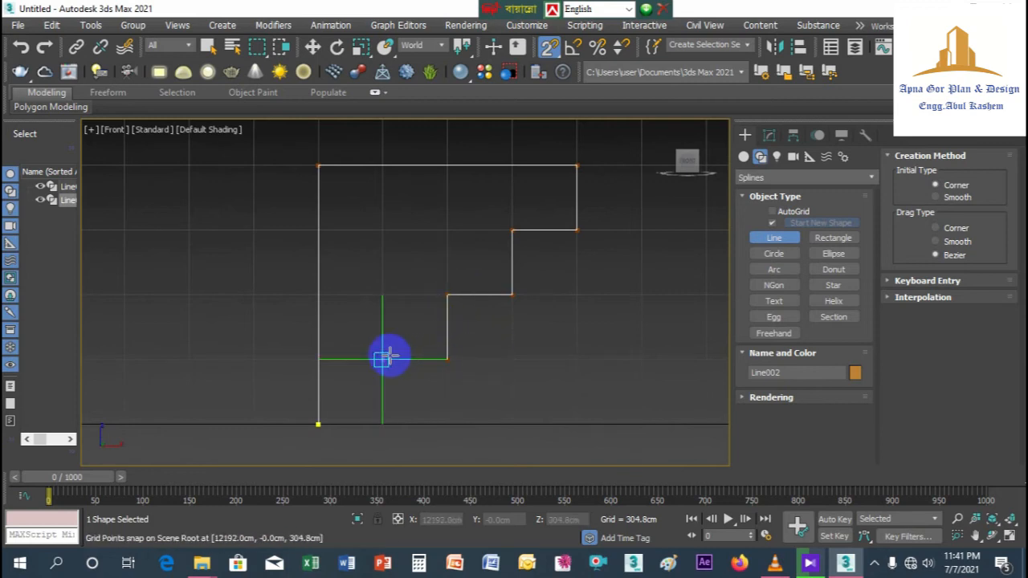
{"action": "left_click", "coordinate": [381, 359]}
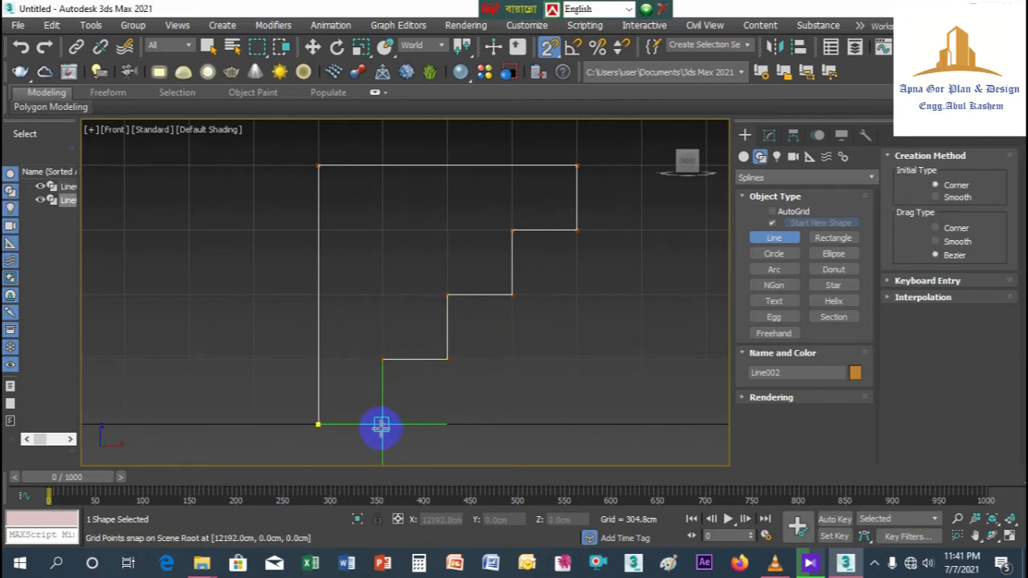
{"action": "left_click", "coordinate": [381, 424]}
{"action": "left_click", "coordinate": [318, 424]}
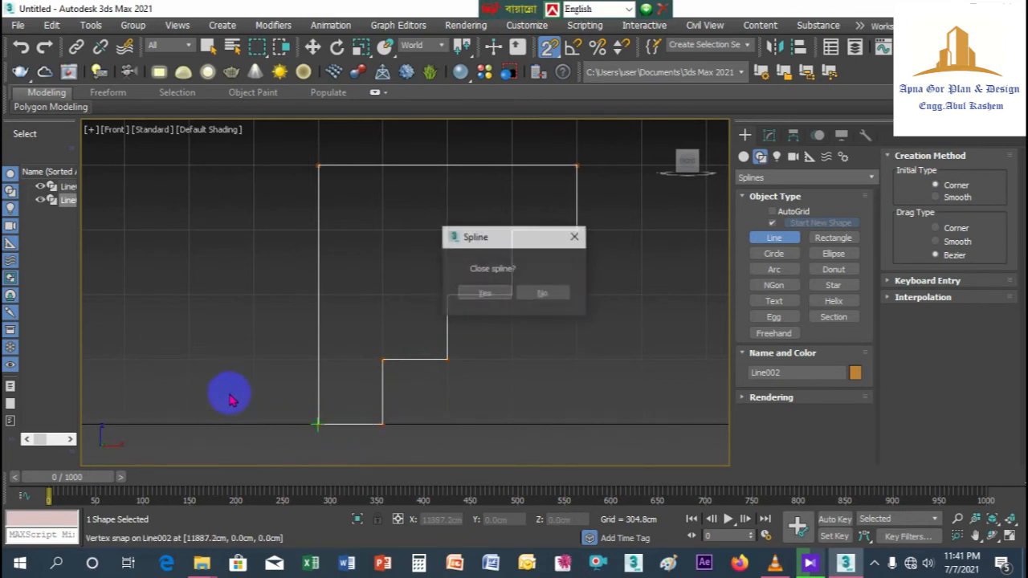
{"action": "left_click", "coordinate": [490, 297]}
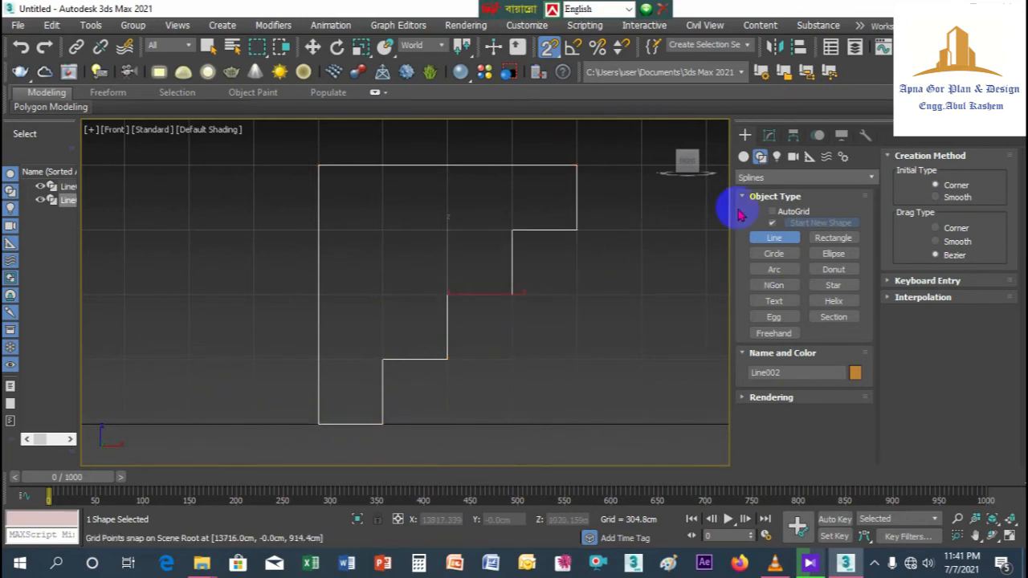
Step: Edit the profile at vertex level and fillet the four corners of its two upper steps by eye
{"action": "left_click", "coordinate": [770, 137]}
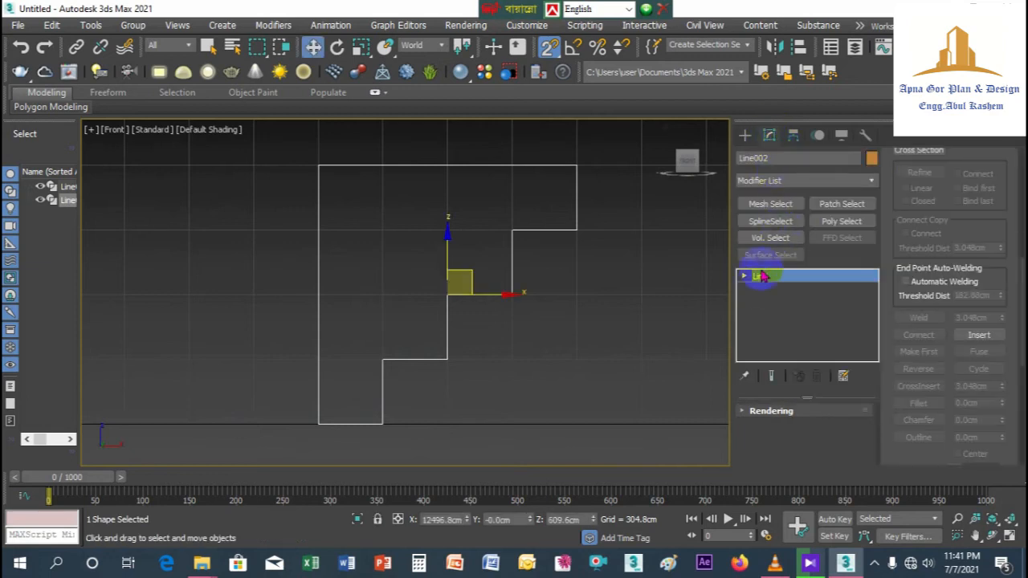
{"action": "left_click", "coordinate": [771, 291]}
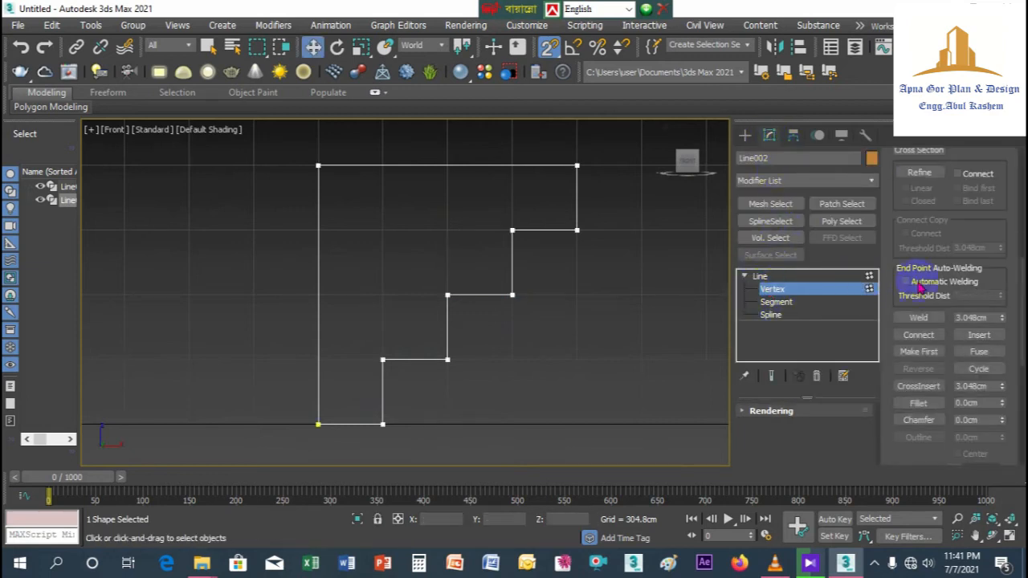
{"action": "left_click", "coordinate": [918, 403]}
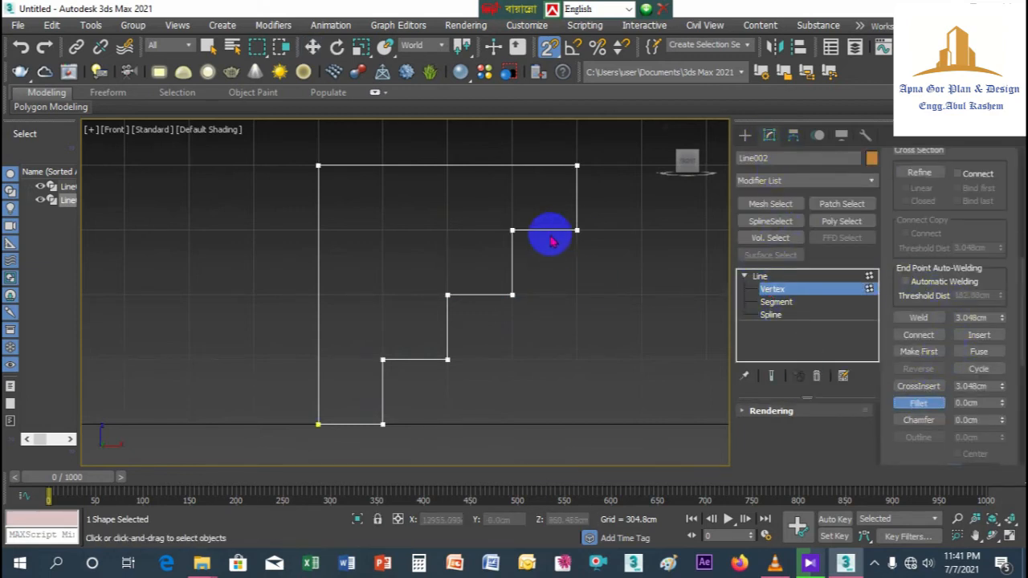
{"action": "left_click_drag", "start_coordinate": [575, 229], "coordinate": [562, 207]}
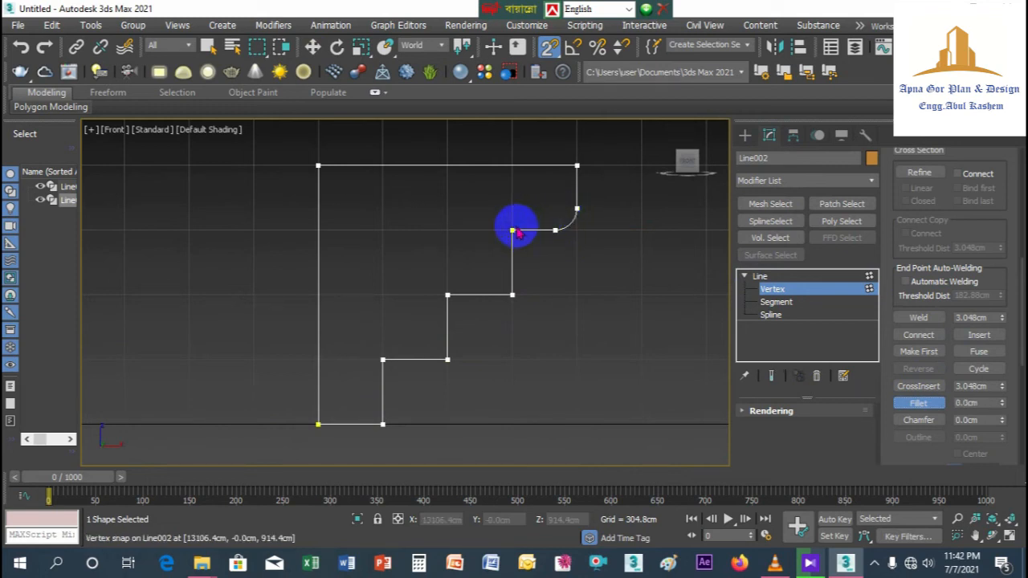
{"action": "left_click_drag", "start_coordinate": [512, 229], "coordinate": [488, 208]}
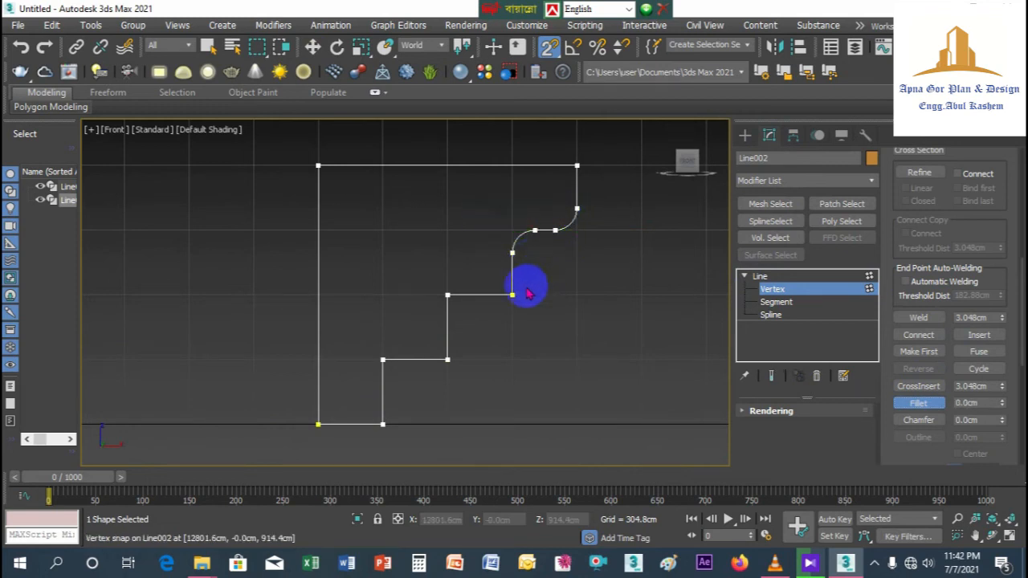
{"action": "left_click_drag", "start_coordinate": [511, 295], "coordinate": [500, 275]}
{"action": "left_click_drag", "start_coordinate": [446, 294], "coordinate": [436, 263]}
Step: Fillet the profile's remaining lower step corners and its upper-right corner by eye, leaving the straight back edge's corners sharp
{"action": "left_click", "coordinate": [449, 359]}
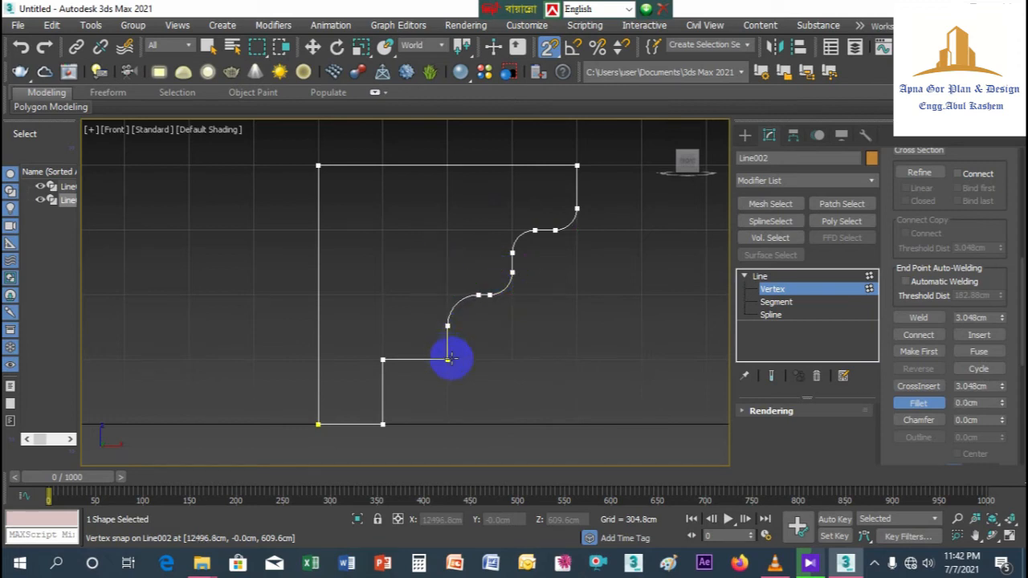
{"action": "left_click_drag", "start_coordinate": [447, 359], "coordinate": [372, 333]}
{"action": "left_click", "coordinate": [385, 360]}
{"action": "left_click", "coordinate": [384, 423]}
{"action": "left_click_drag", "start_coordinate": [383, 420], "coordinate": [374, 402]}
{"action": "left_click", "coordinate": [575, 165]}
{"action": "left_click_drag", "start_coordinate": [576, 165], "coordinate": [581, 148]}
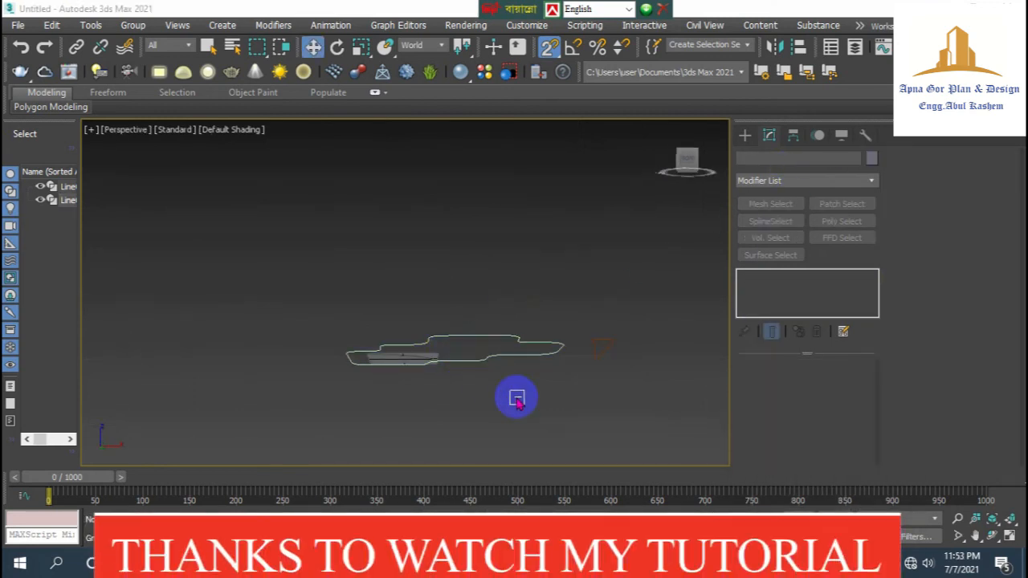
Step: Select the slab outline Line001 in the perspective view and apply a Bevel Profile modifier
{"action": "left_click_drag", "start_coordinate": [578, 394], "coordinate": [394, 302]}
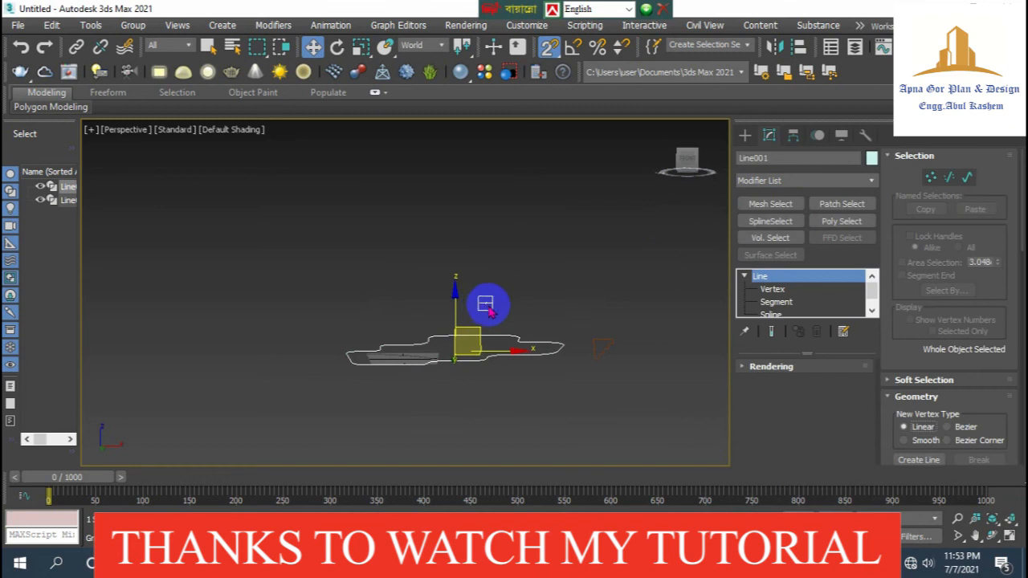
{"action": "left_click_drag", "start_coordinate": [682, 167], "coordinate": [687, 163]}
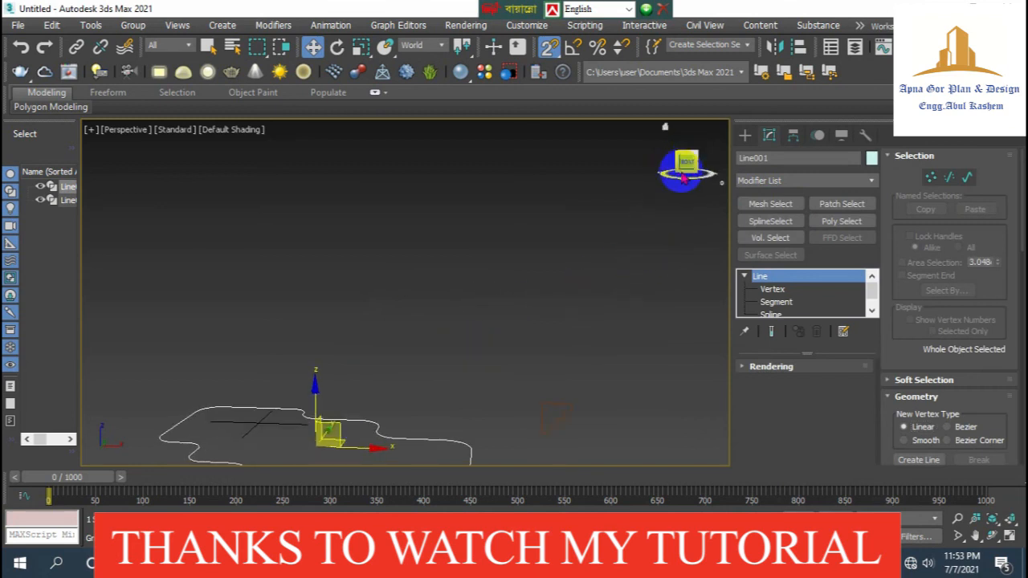
{"action": "scroll", "coordinate": [581, 347], "scroll_direction": "down", "scroll_amount": 5}
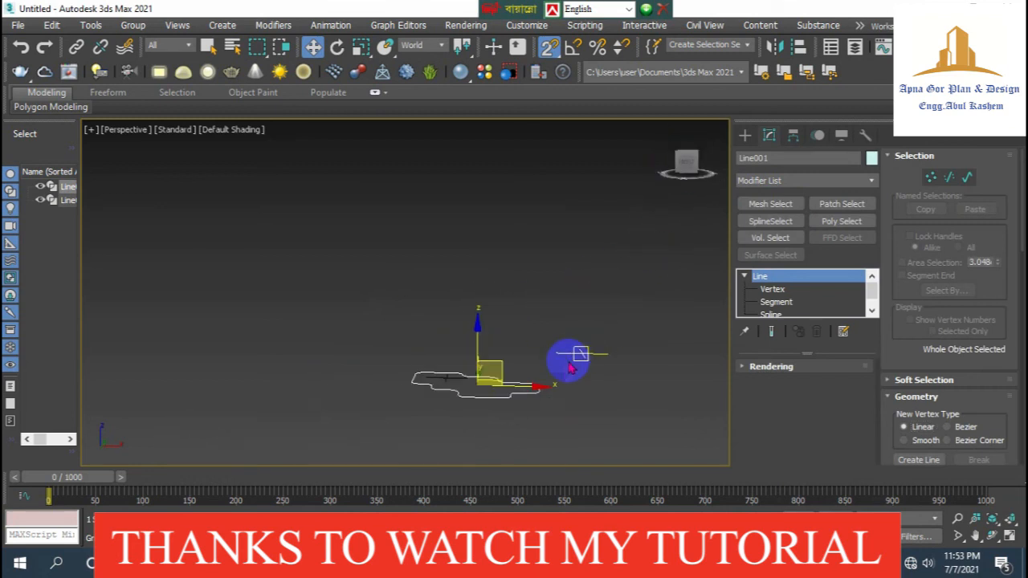
{"action": "left_click", "coordinate": [789, 181]}
{"action": "scroll", "coordinate": [791, 229], "scroll_direction": "down", "scroll_amount": 5}
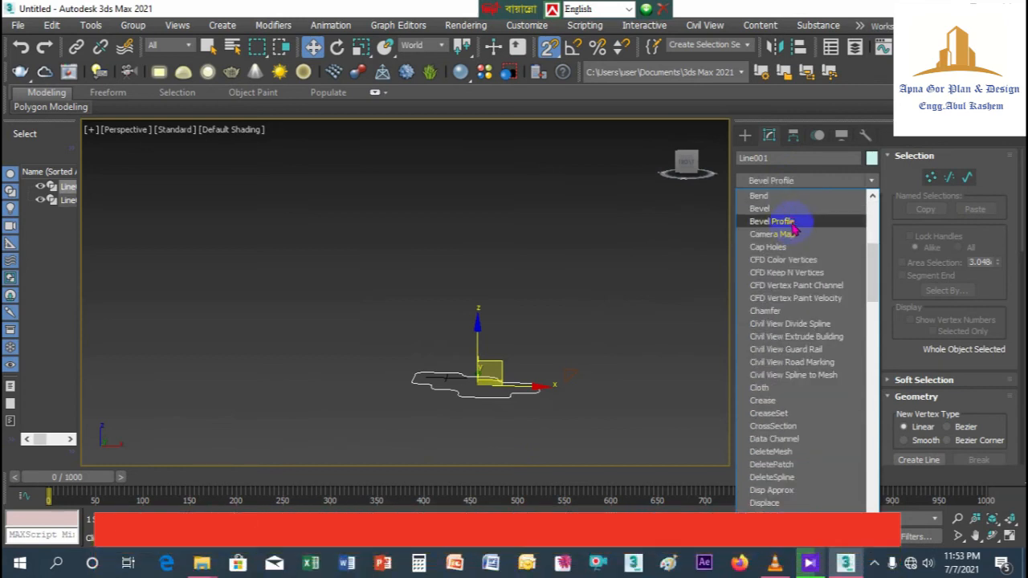
{"action": "left_click", "coordinate": [772, 222]}
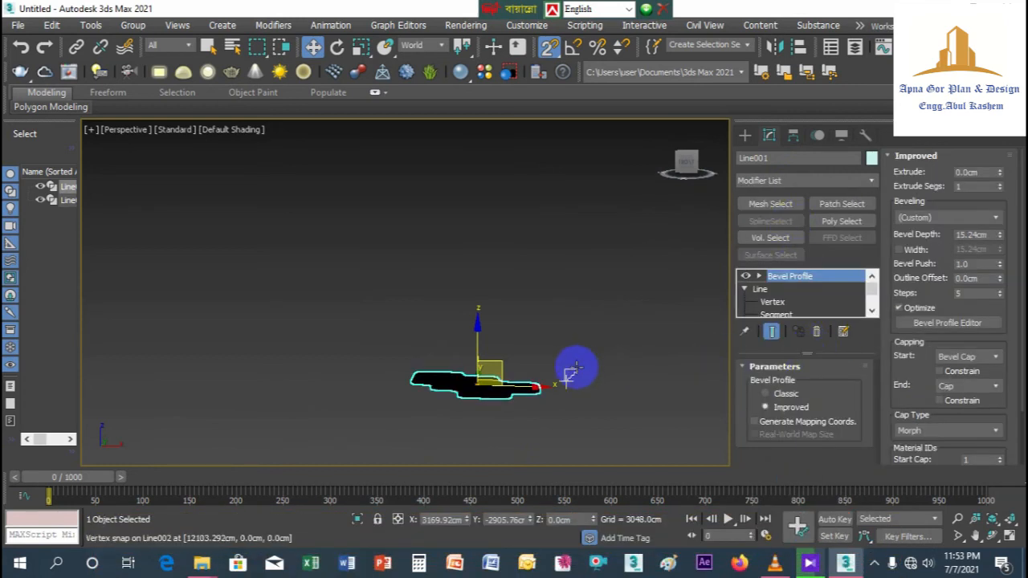
Step: Set the Bevel Profile to Classic and pick the stepped shape Line002 as its profile
{"action": "left_click", "coordinate": [766, 393]}
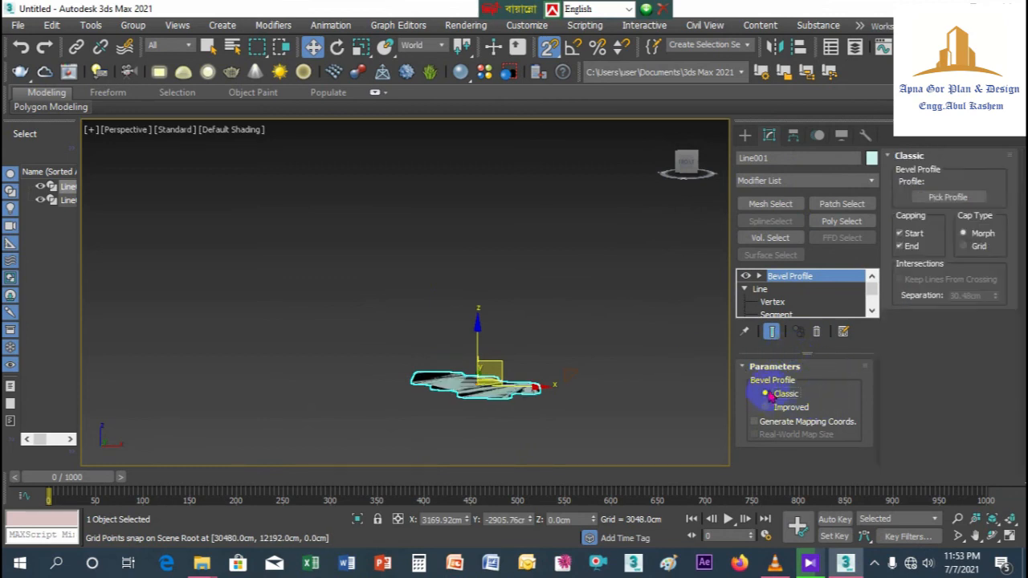
{"action": "left_click", "coordinate": [948, 198]}
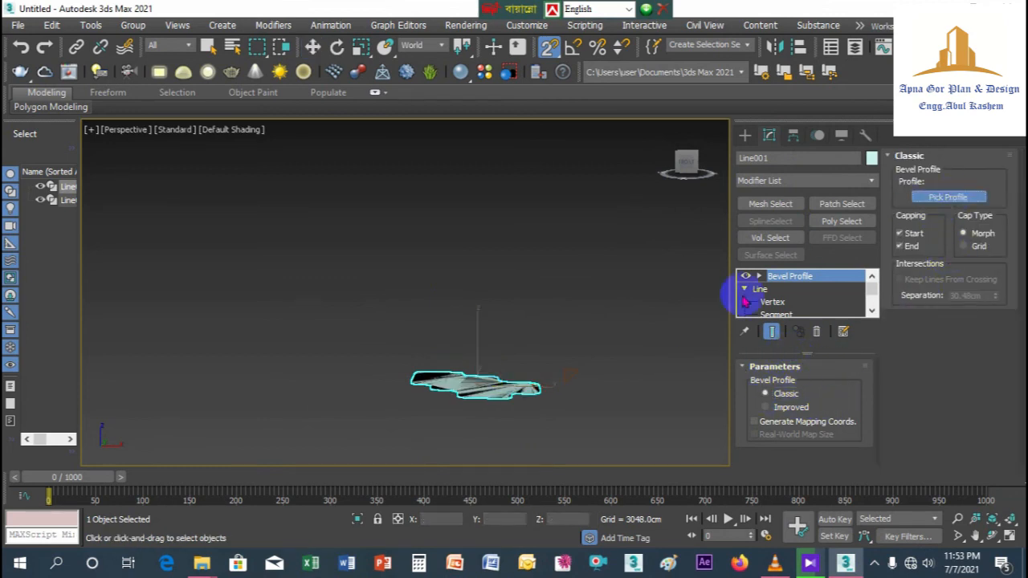
{"action": "left_click", "coordinate": [515, 377]}
{"action": "left_click", "coordinate": [508, 363]}
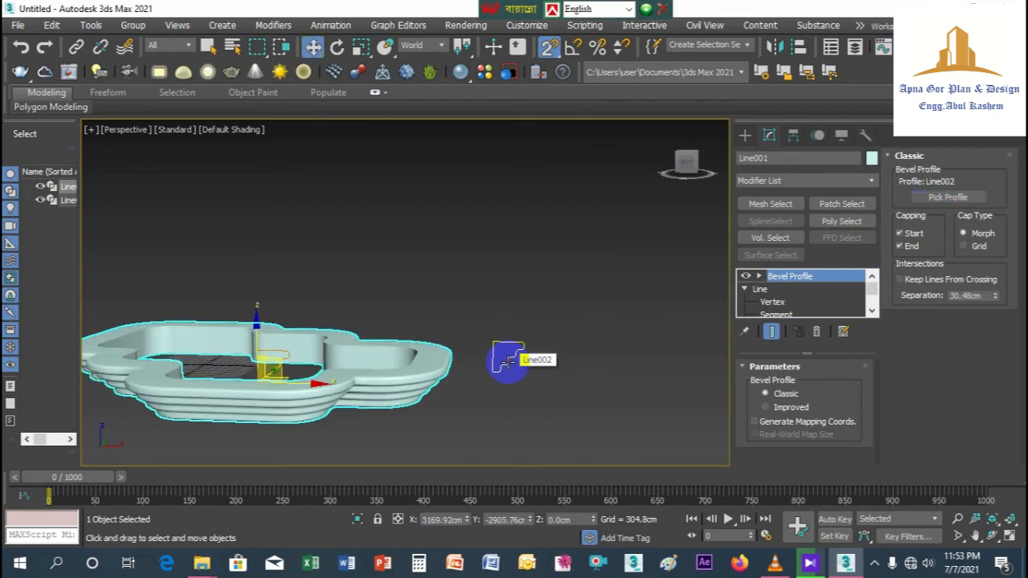
Step: Examine the beveled slab's stepped edge, top surface and inner walls from several angles
{"action": "middle_click_drag", "start_coordinate": [394, 389], "coordinate": [469, 351]}
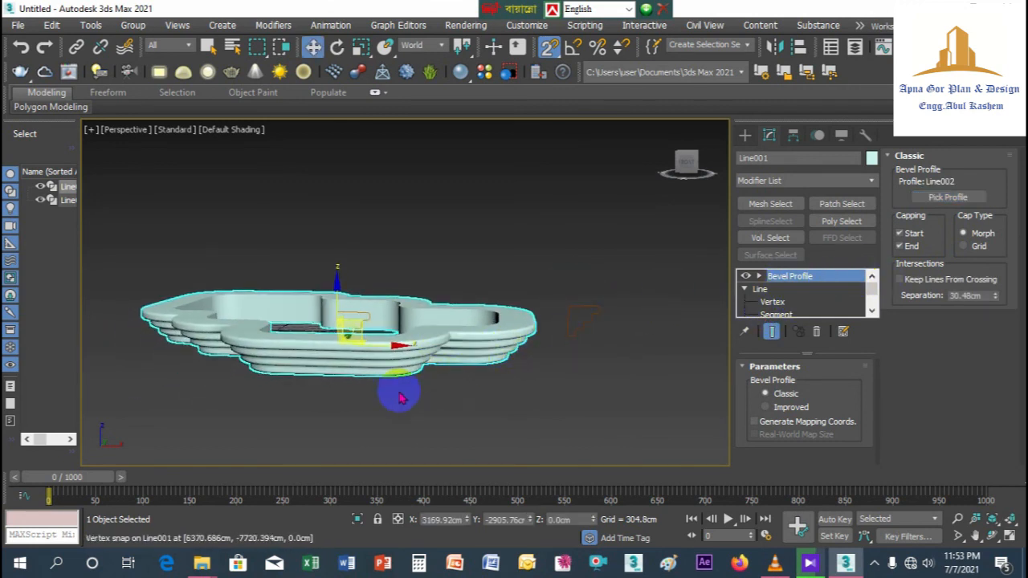
{"action": "scroll", "coordinate": [401, 395], "scroll_direction": "up", "scroll_amount": 5}
{"action": "scroll", "coordinate": [419, 329], "scroll_direction": "down", "scroll_amount": 1}
{"action": "scroll", "coordinate": [635, 193], "scroll_direction": "down", "scroll_amount": 3}
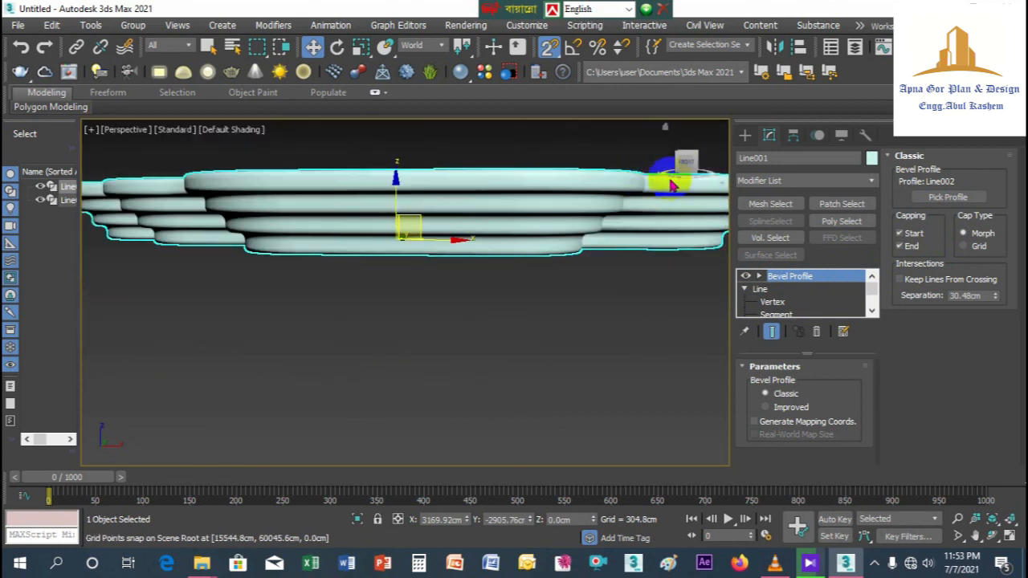
{"action": "left_click_drag", "start_coordinate": [687, 169], "coordinate": [713, 216]}
{"action": "scroll", "coordinate": [714, 215], "scroll_direction": "down", "scroll_amount": 5}
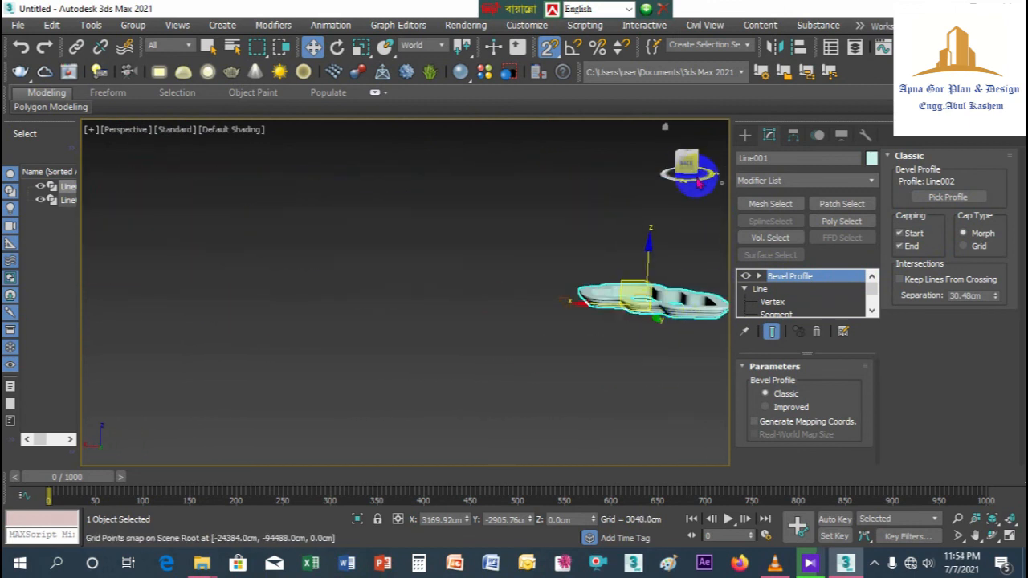
{"action": "left_click_drag", "start_coordinate": [687, 167], "coordinate": [462, 189]}
{"action": "scroll", "coordinate": [581, 310], "scroll_direction": "up", "scroll_amount": 6}
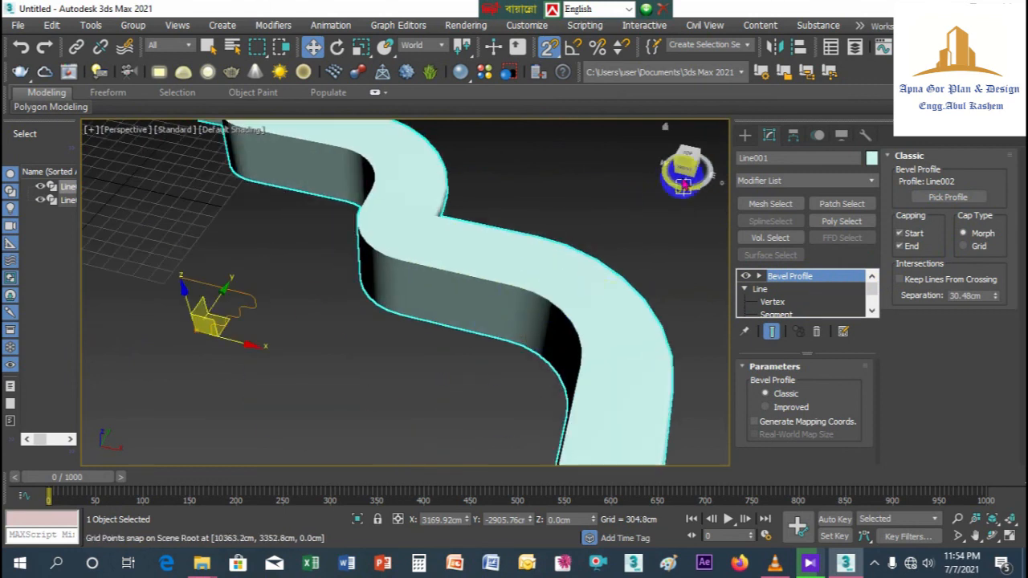